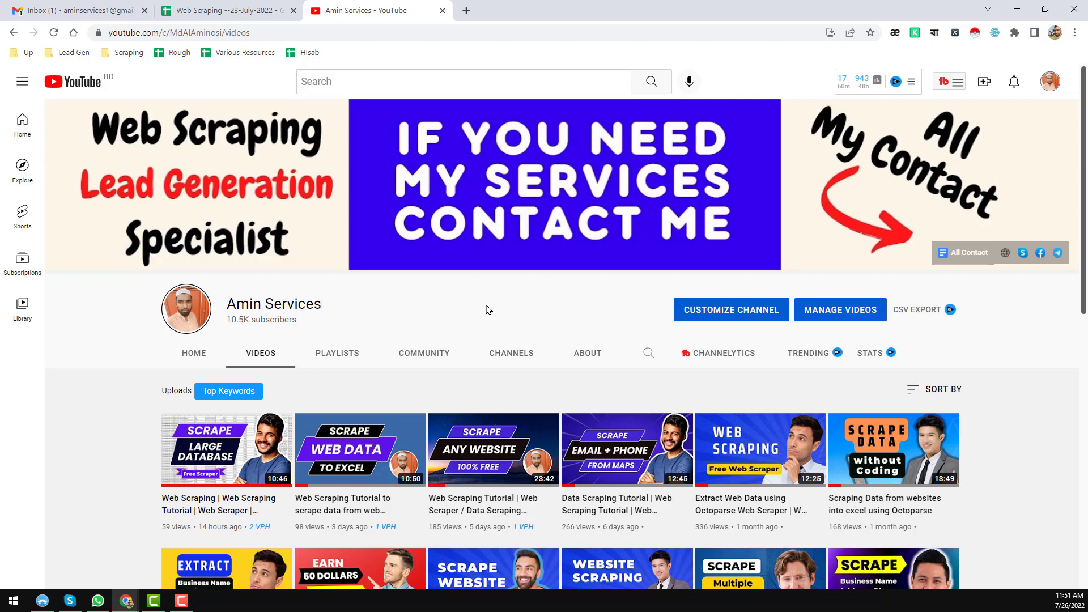
# In a new tab, search Google for 'us population list by state' and scroll to the Wikipedia result.
pyautogui.click(466, 11)
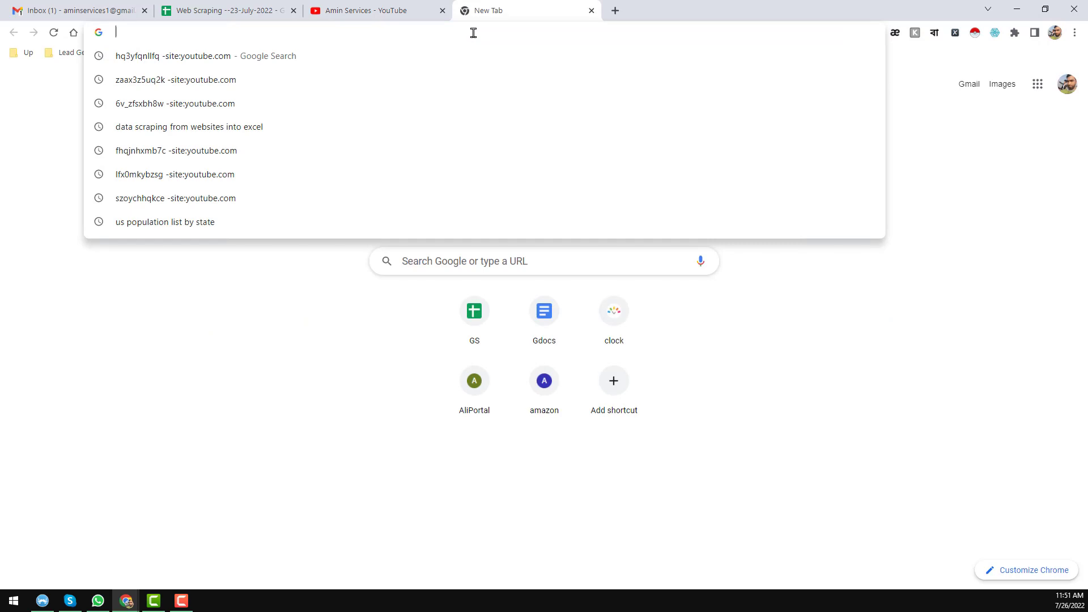
pyautogui.click(480, 260)
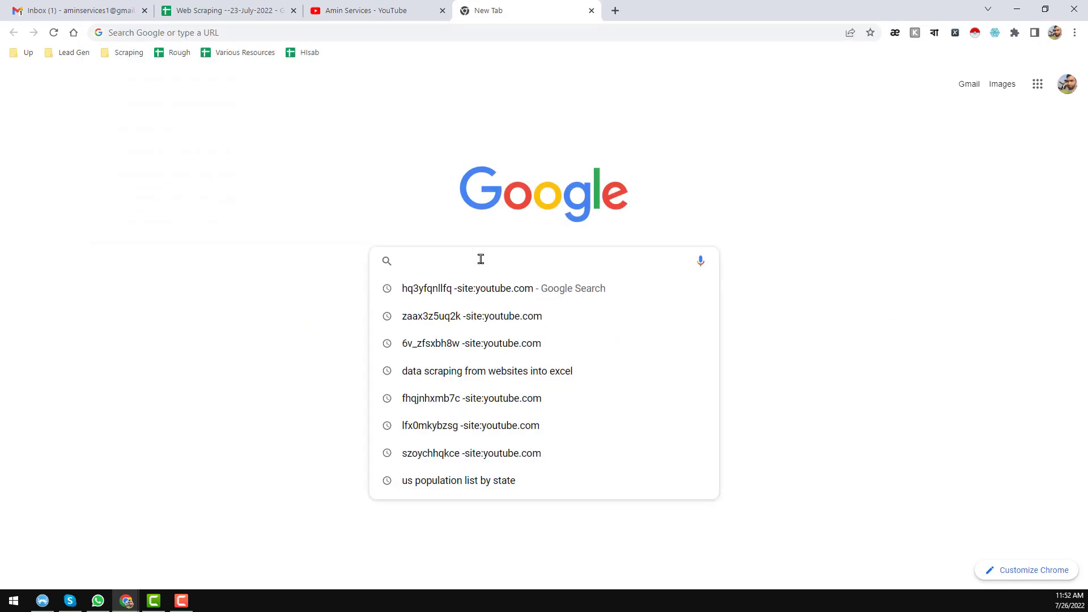
pyautogui.write('us p')
pyautogui.press('BackSpace')
pyautogui.press('BackSpace')
pyautogui.press('BackSpace')
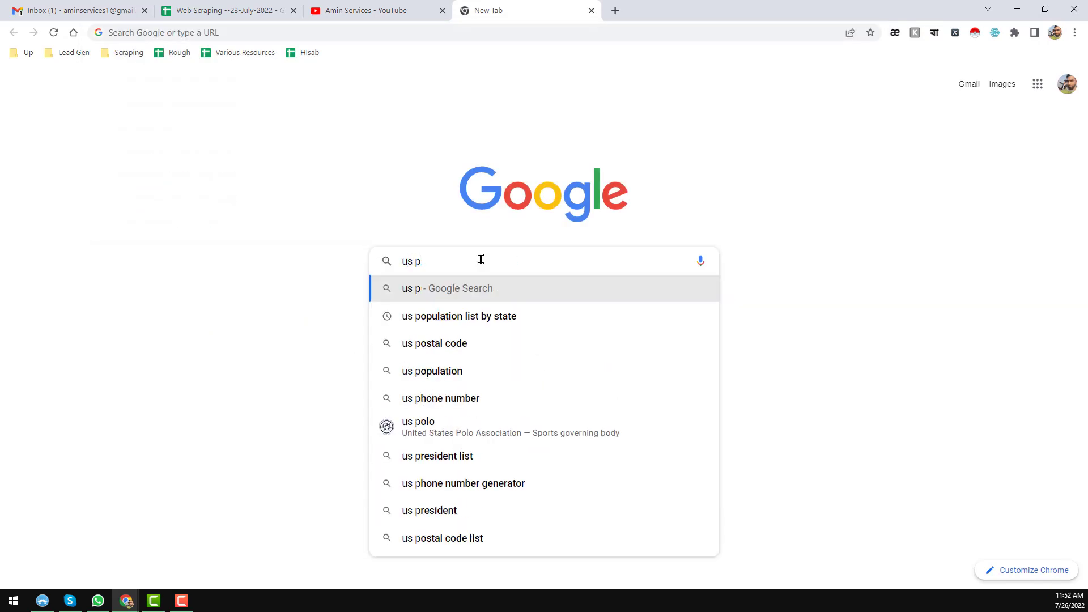
pyautogui.write('pulation list by state')
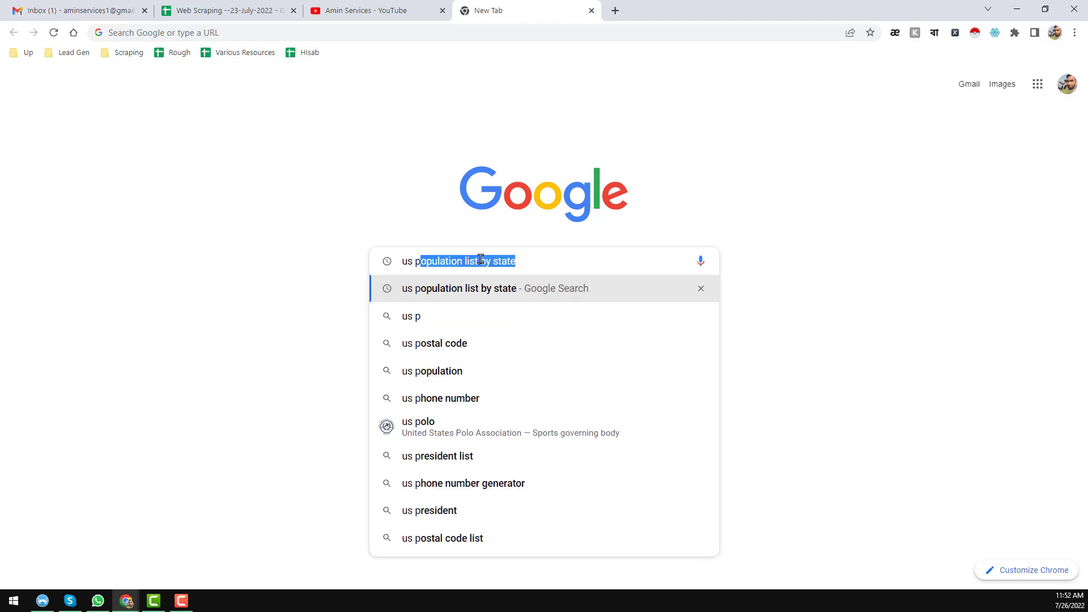
pyautogui.press('Return')
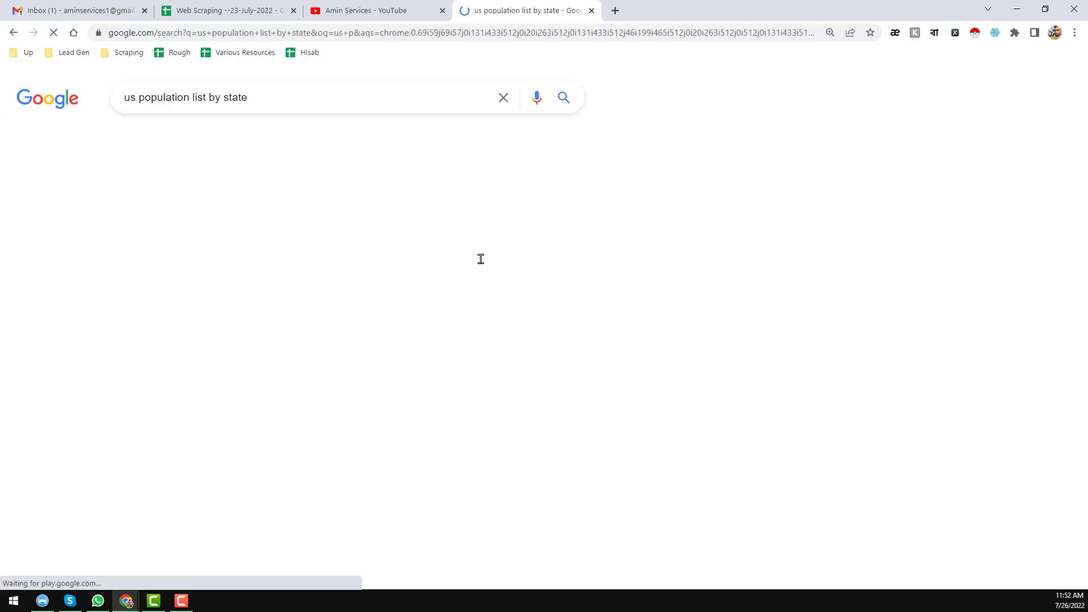
pyautogui.scroll(-4, 351, 249)
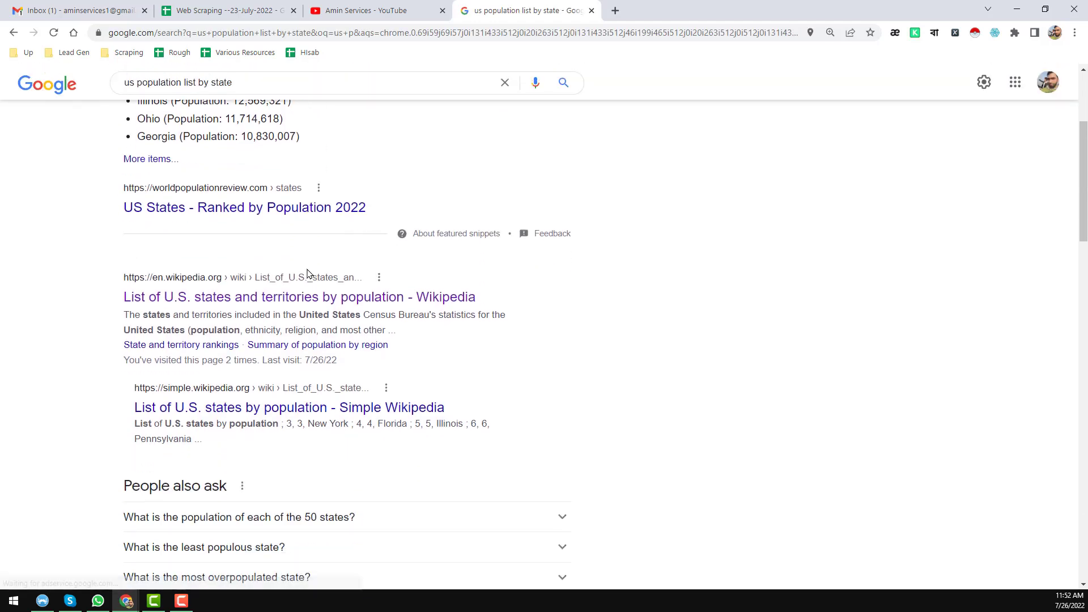
# Open Wikipedia's 'List of U.S. states and territories by population', browse its ranking tables and select its URL.
pyautogui.click(237, 303)
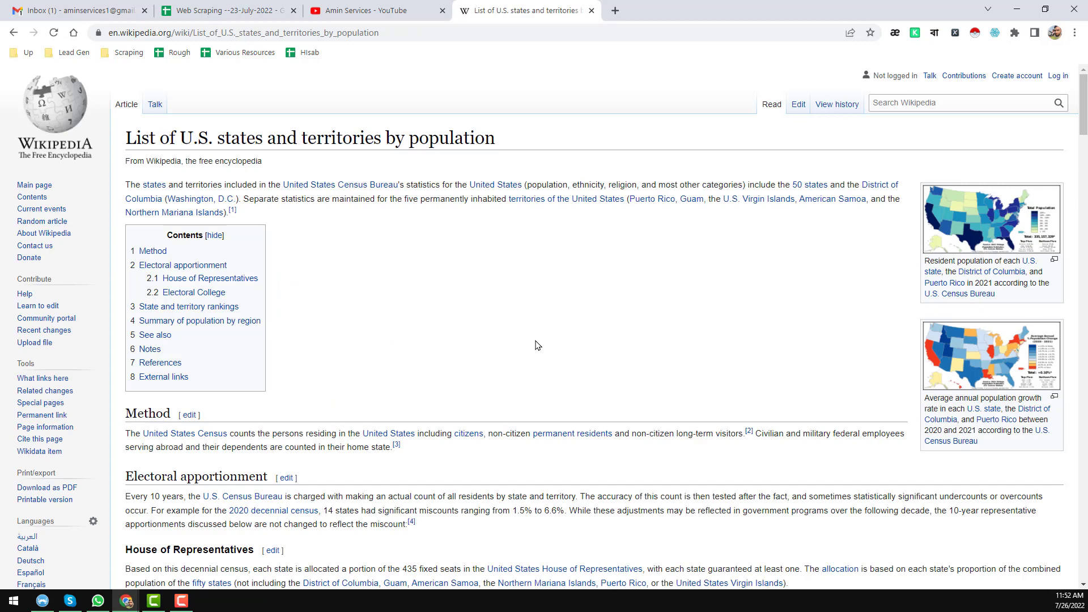
pyautogui.scroll(-12, 382, 233)
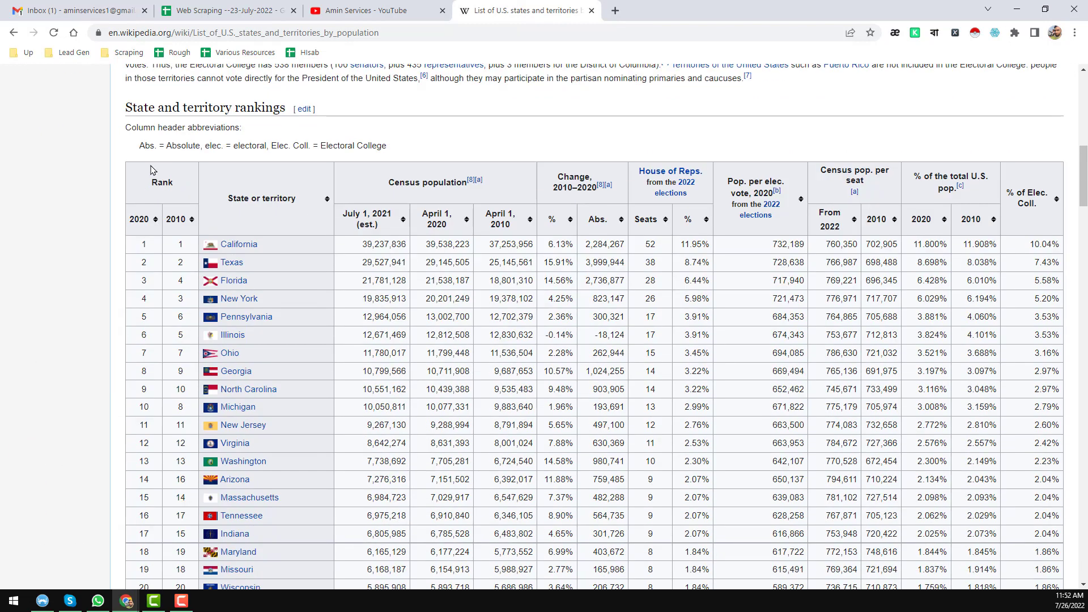
pyautogui.scroll(-1, 391, 240)
pyautogui.scroll(-14, 391, 240)
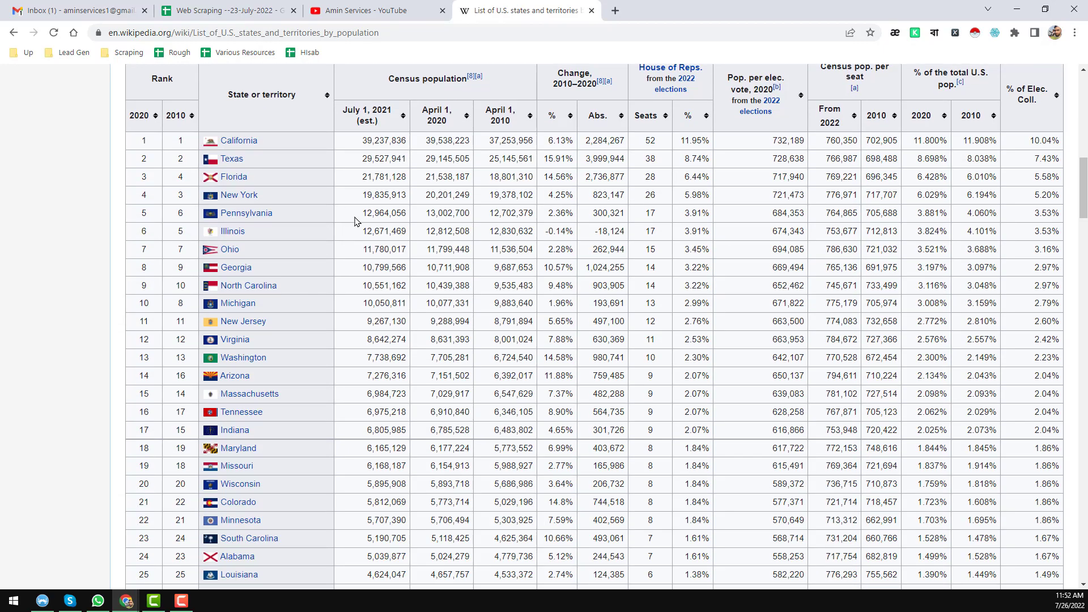
pyautogui.scroll(-14, 355, 225)
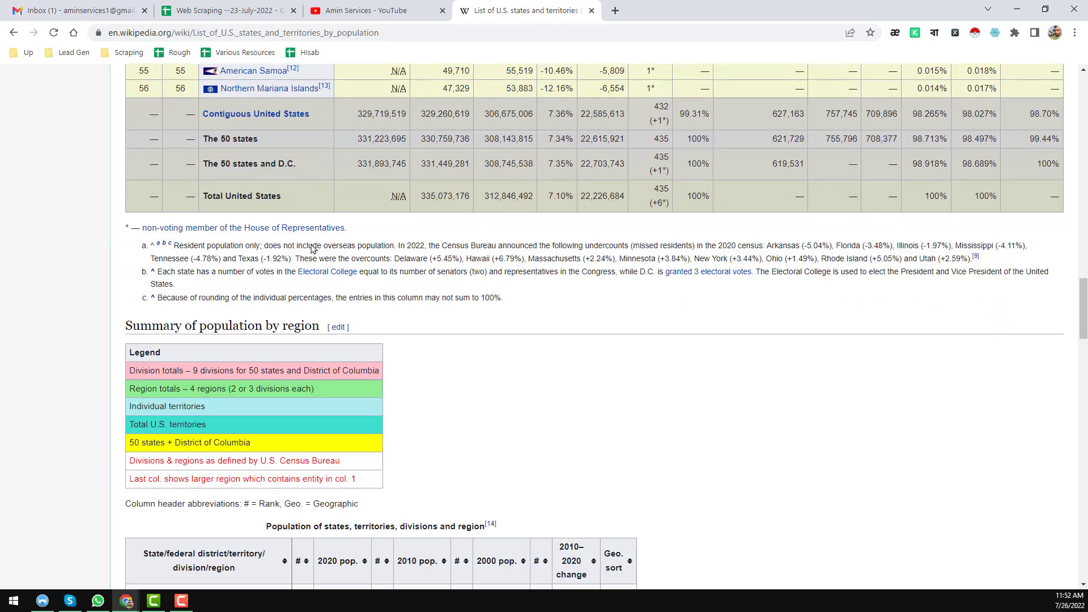
pyautogui.scroll(-16, 397, 267)
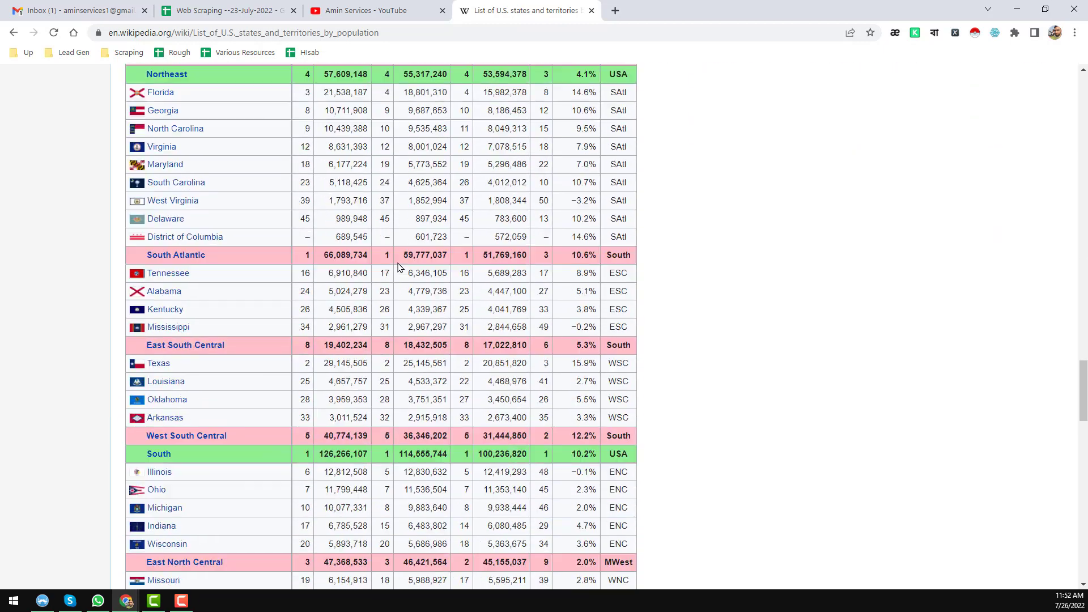
pyautogui.scroll(14, 381, 262)
pyautogui.scroll(20, 381, 262)
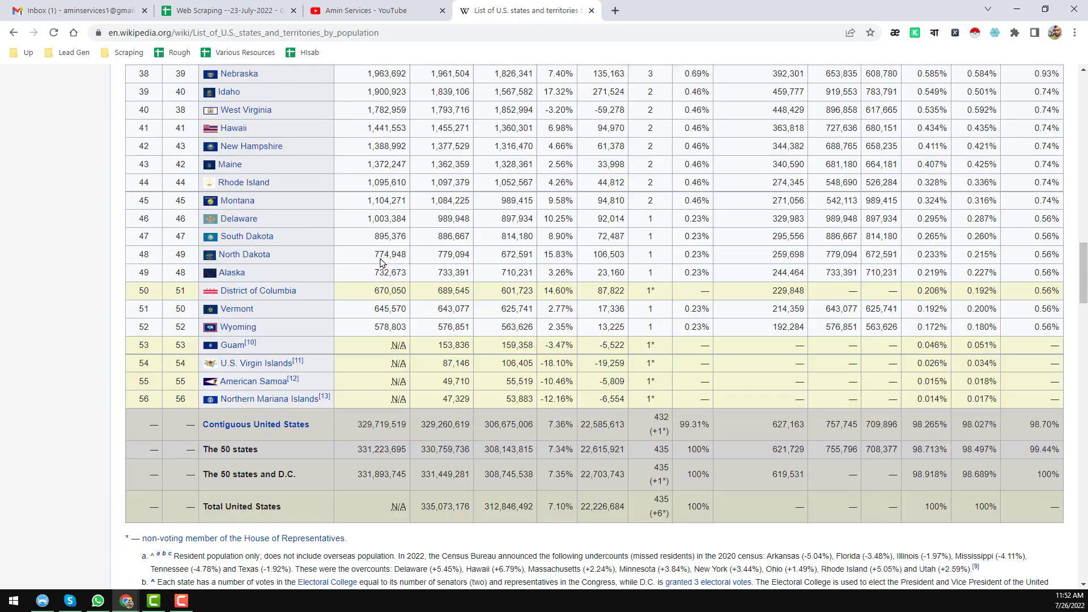
pyautogui.scroll(3, 511, 269)
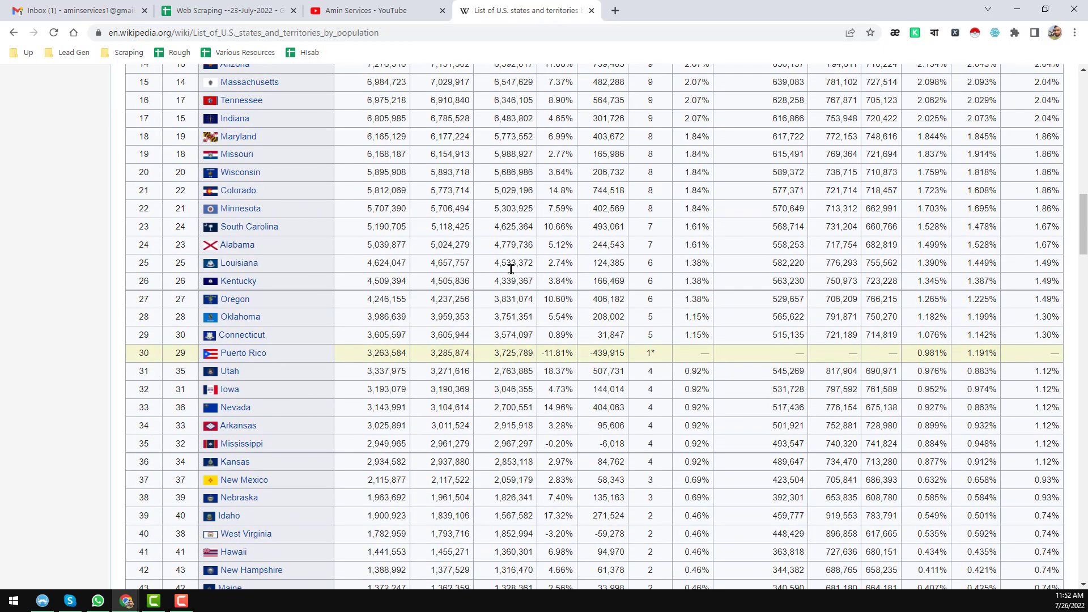
pyautogui.scroll(14, 511, 268)
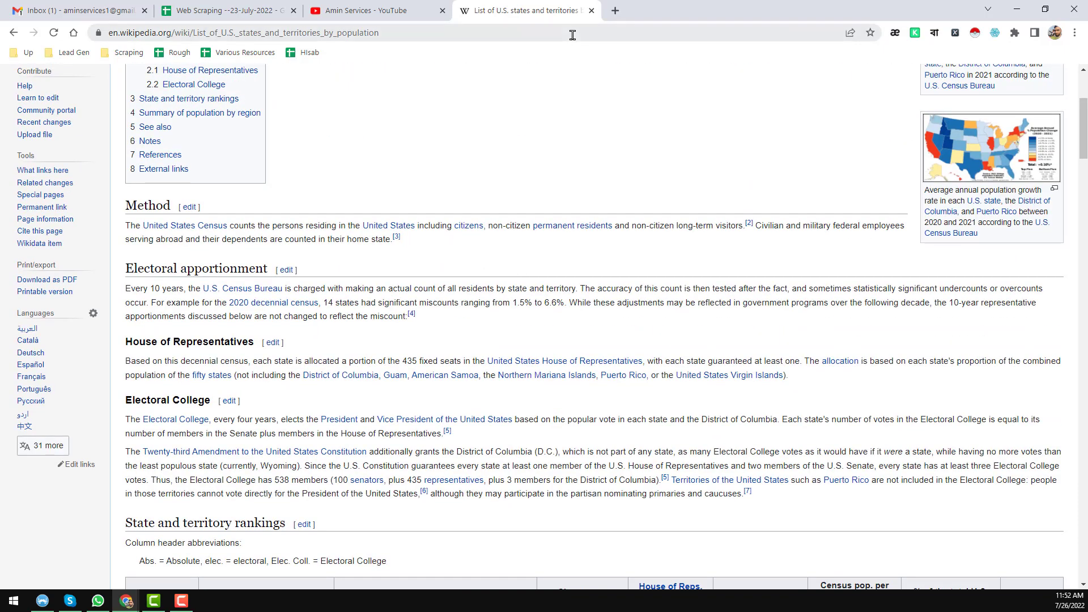
pyautogui.click(573, 34)
pyautogui.hotkey('ctrl', 'c')
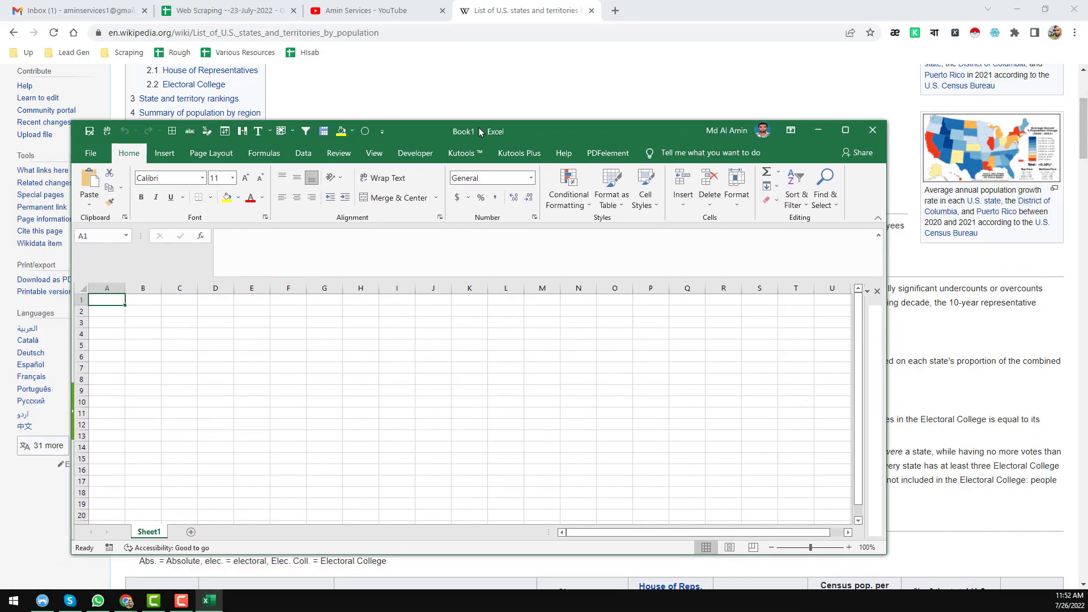
# Maximize the blank Book1 workbook and show the Data ribbon commands.
pyautogui.click(845, 131)
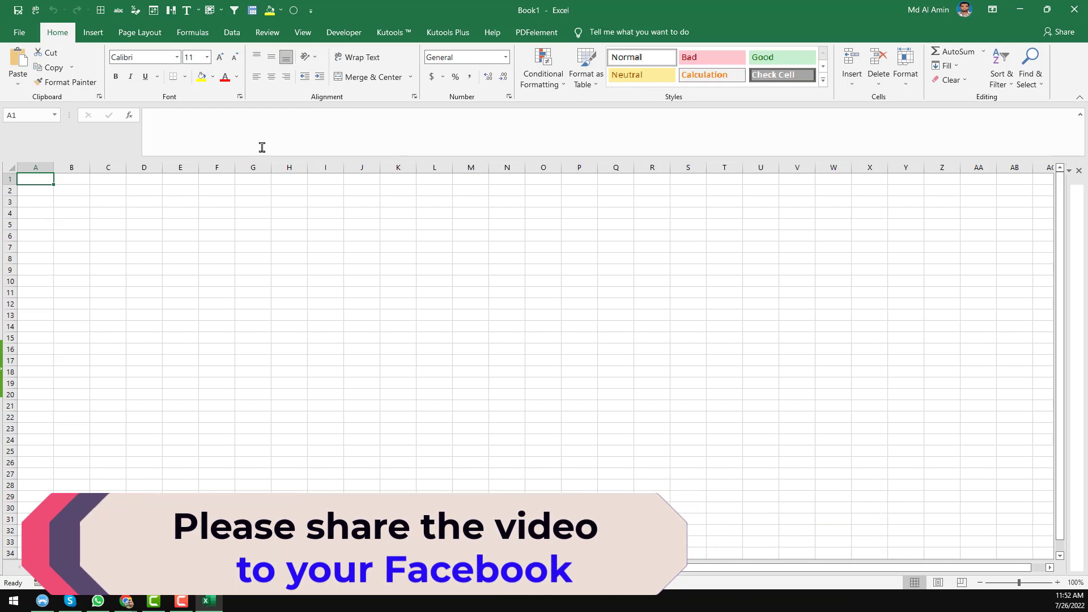
pyautogui.click(232, 35)
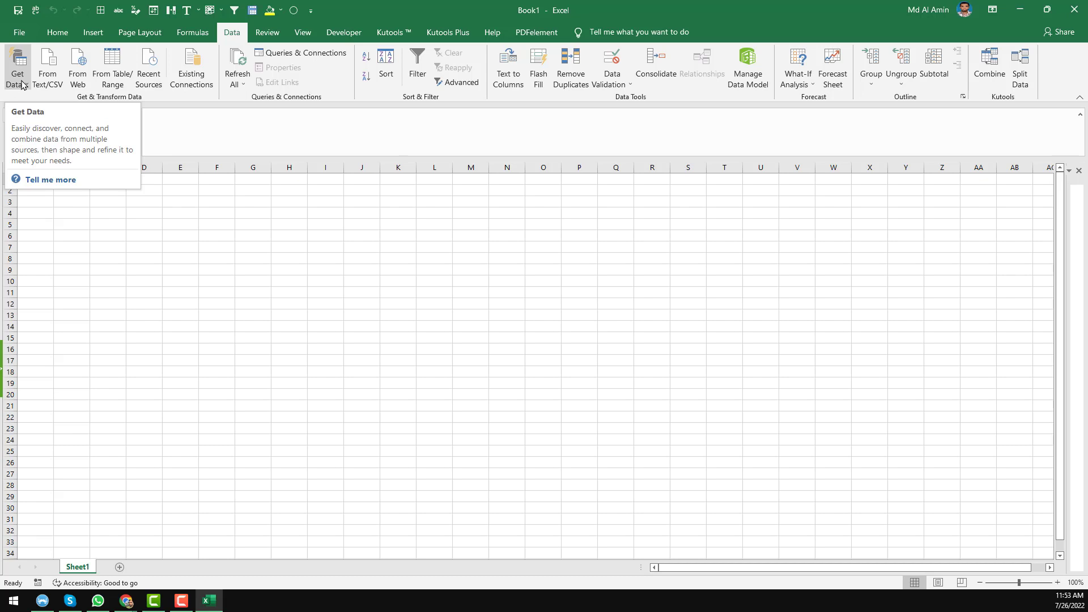
# Import From Web using the pasted Wikipedia article URL to list its tables in the Navigator.
pyautogui.click(84, 78)
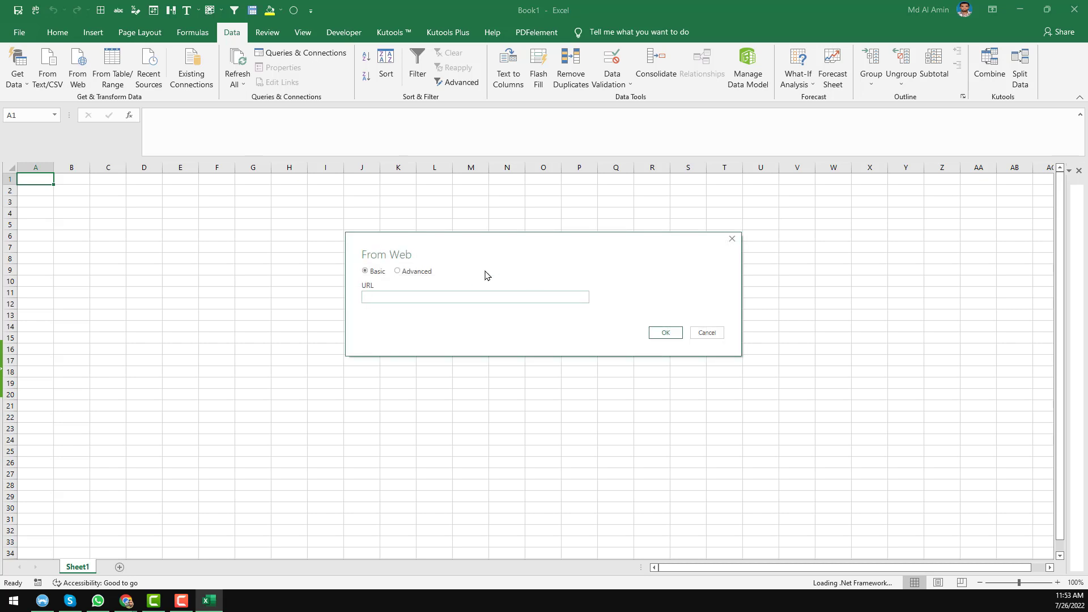
pyautogui.hotkey('ctrl', 'v')
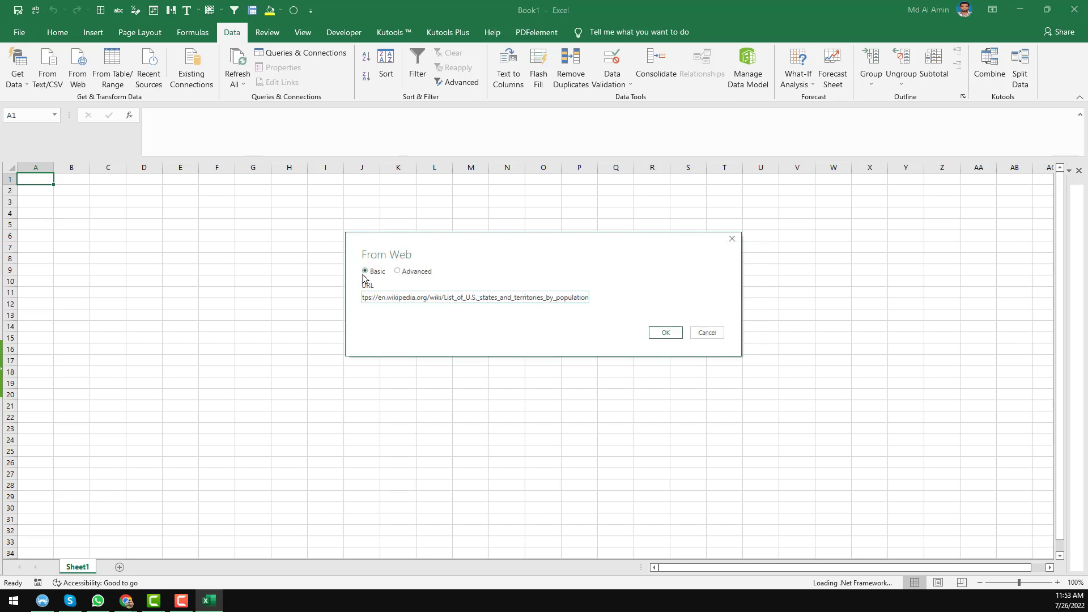
pyautogui.click(670, 336)
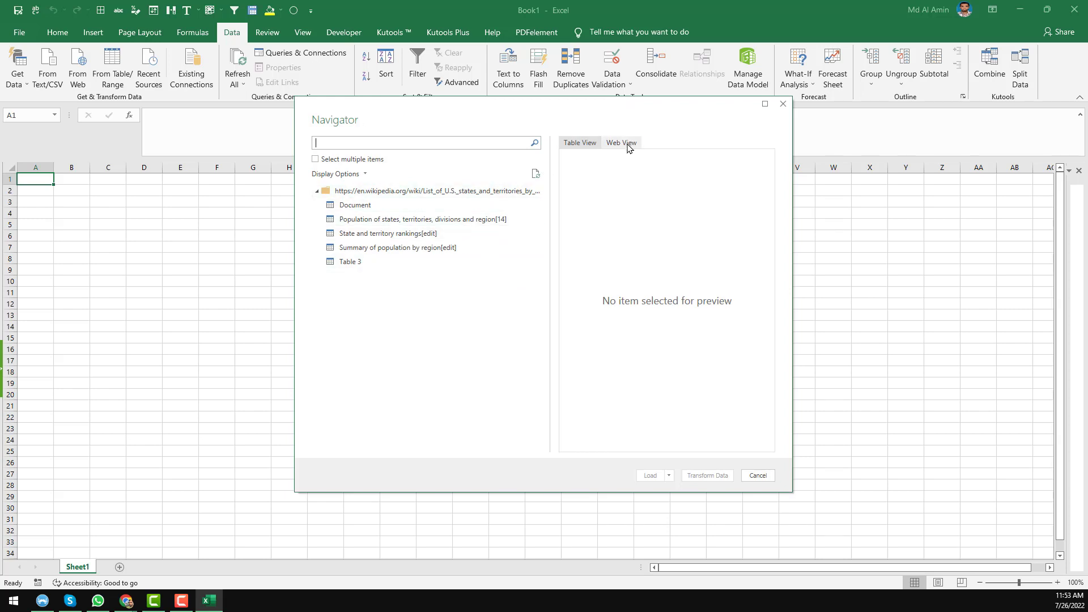
# Preview the Population of states and Document tables and enlarge the Navigator window.
pyautogui.click(416, 225)
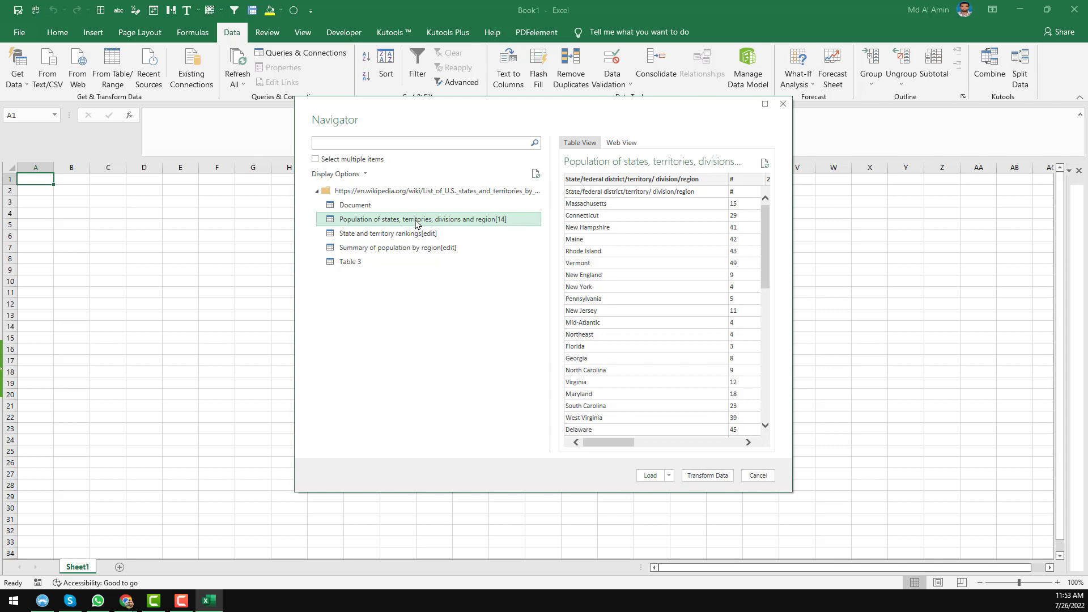
pyautogui.click(388, 207)
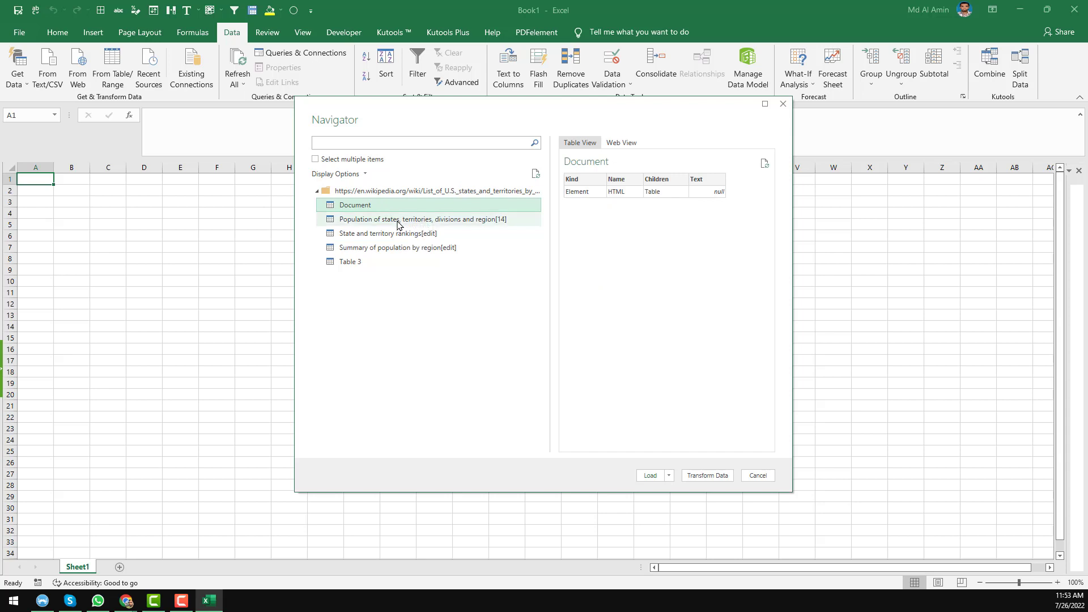
pyautogui.click(399, 222)
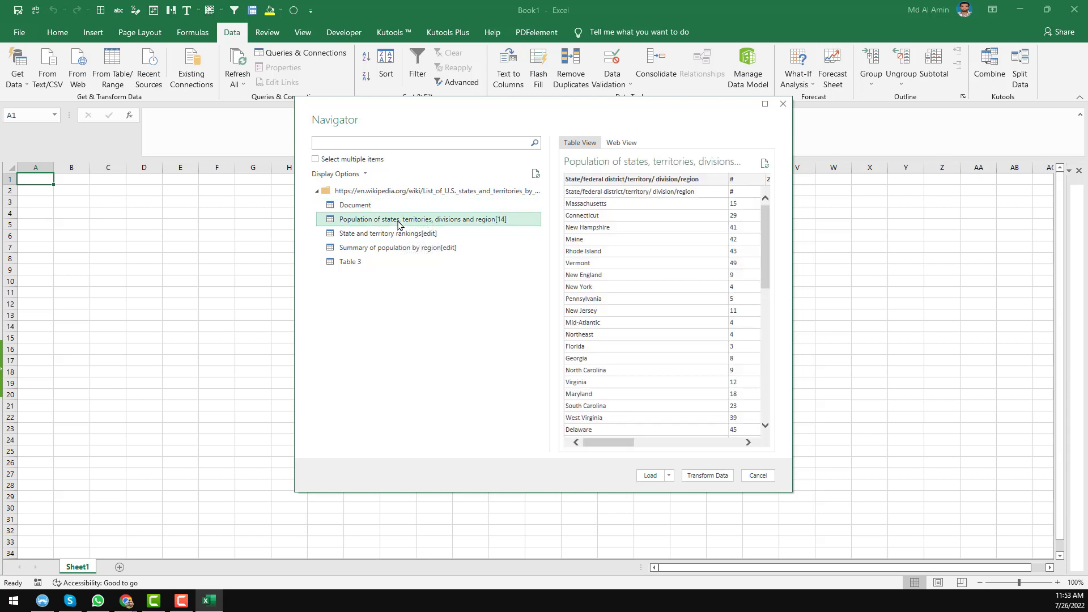
pyautogui.moveTo(791, 211); pyautogui.dragTo(1080, 211)
pyautogui.moveTo(748, 109); pyautogui.dragTo(642, 109)
pyautogui.click(610, 102)
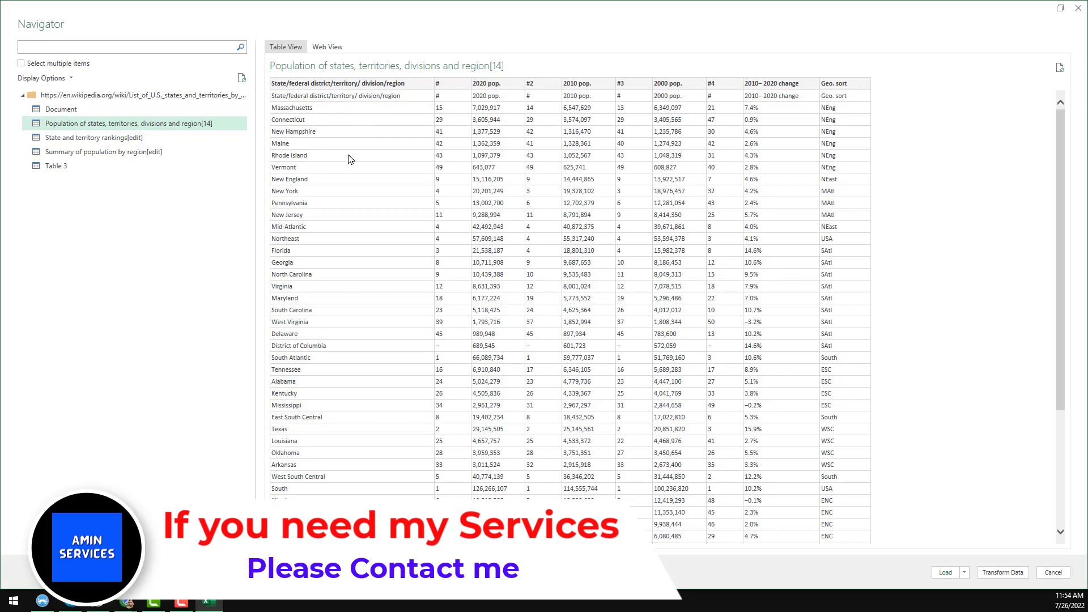
# Select the State and territory rankings table, inspect it in Web View, then return to Table View.
pyautogui.click(170, 138)
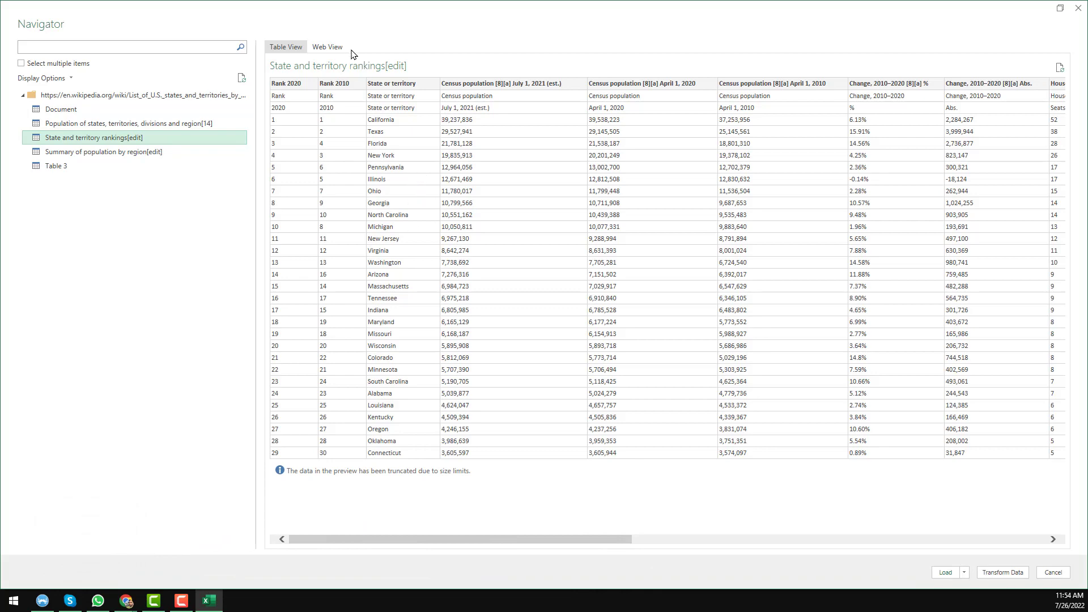
pyautogui.click(333, 49)
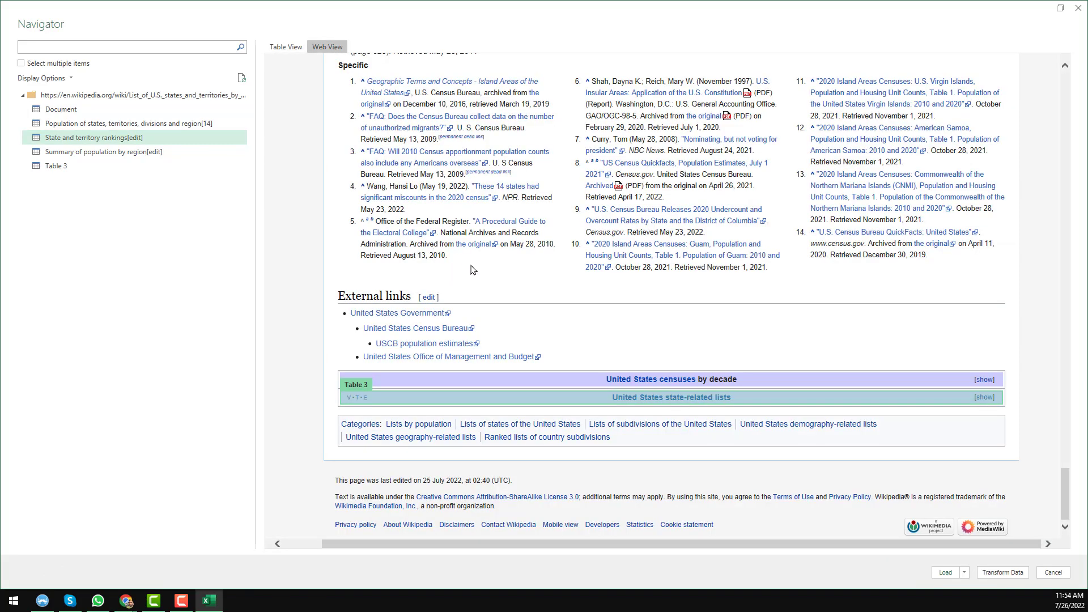
pyautogui.scroll(20, 454, 249)
pyautogui.scroll(15, 449, 211)
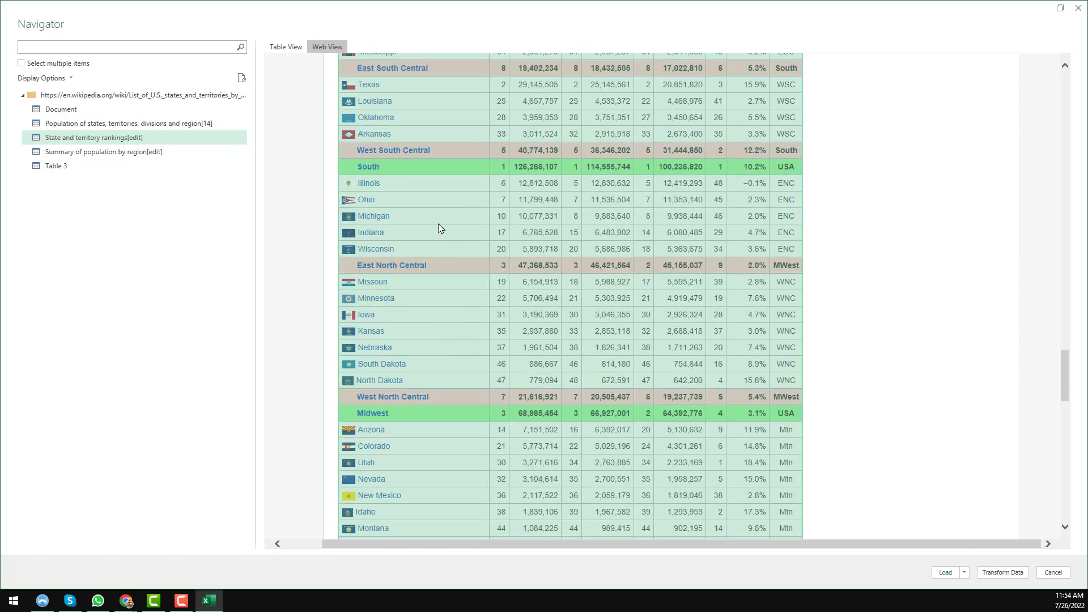
pyautogui.scroll(15, 440, 232)
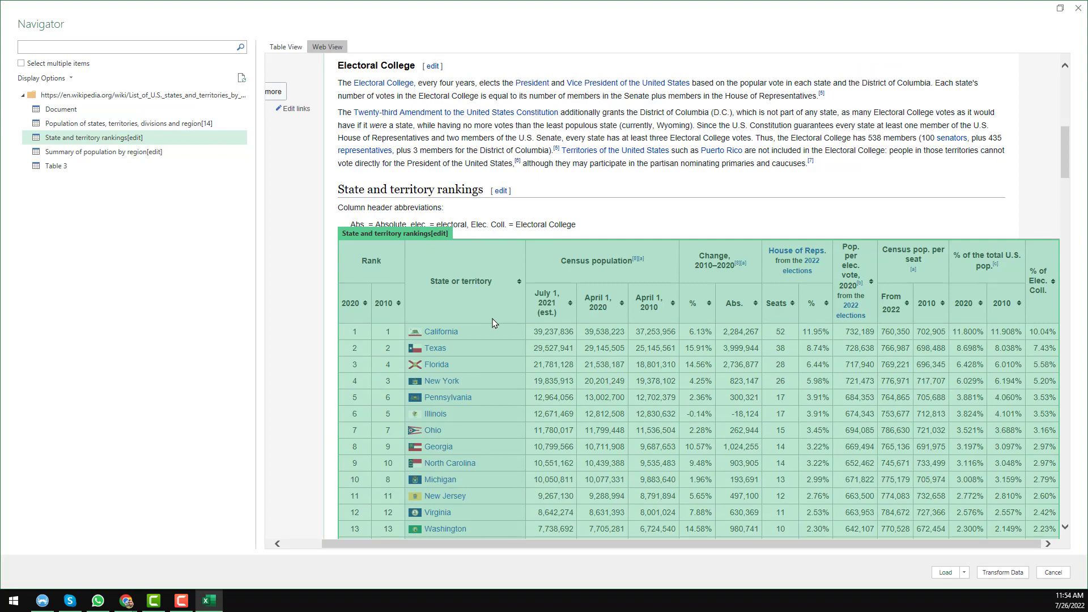
pyautogui.scroll(-4, 493, 324)
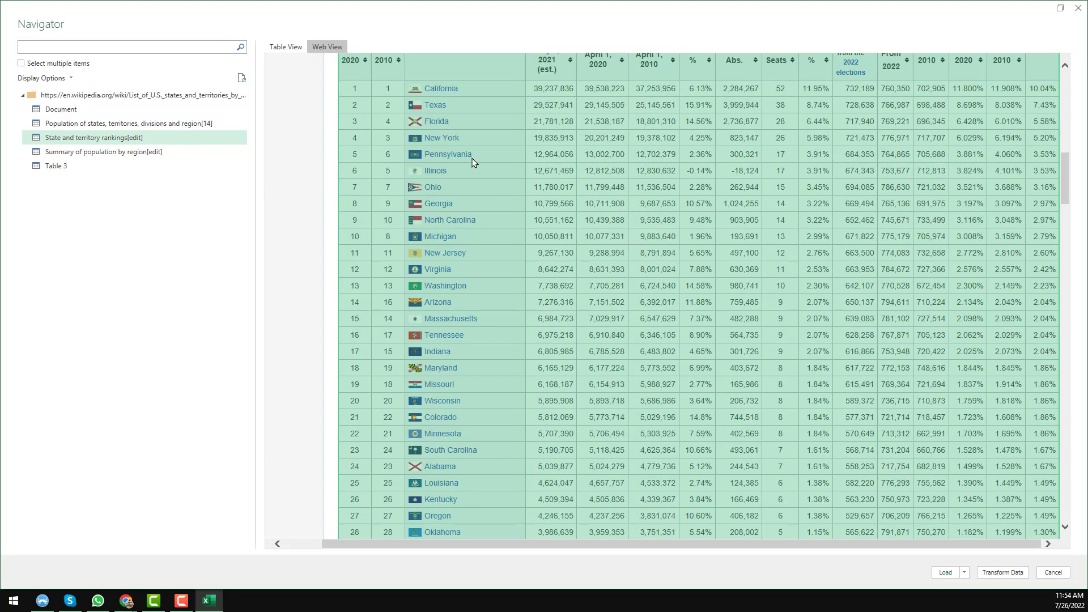
pyautogui.scroll(2, 474, 163)
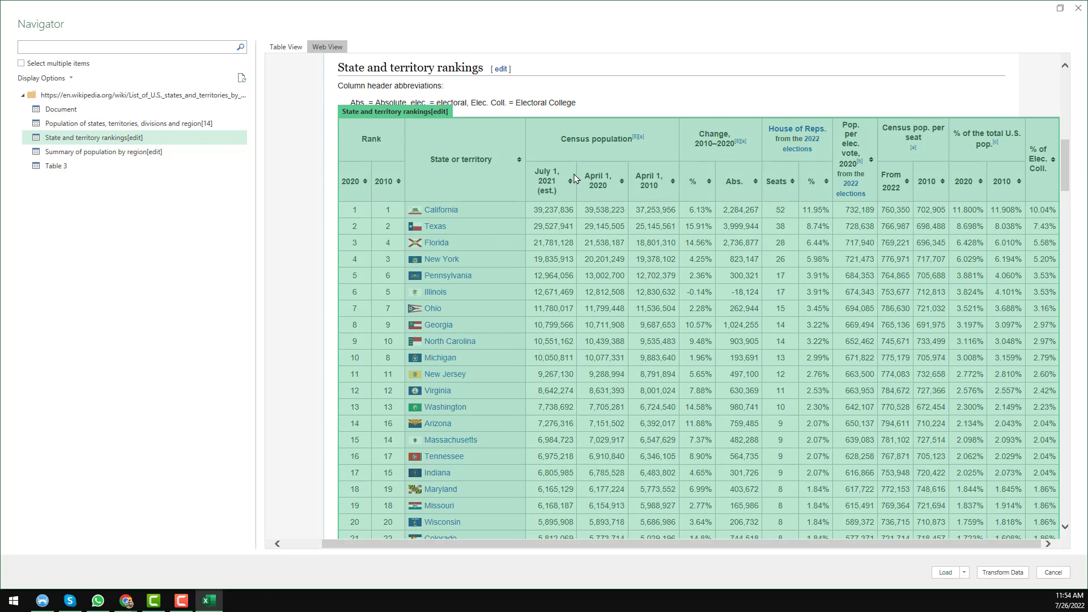
pyautogui.click(287, 48)
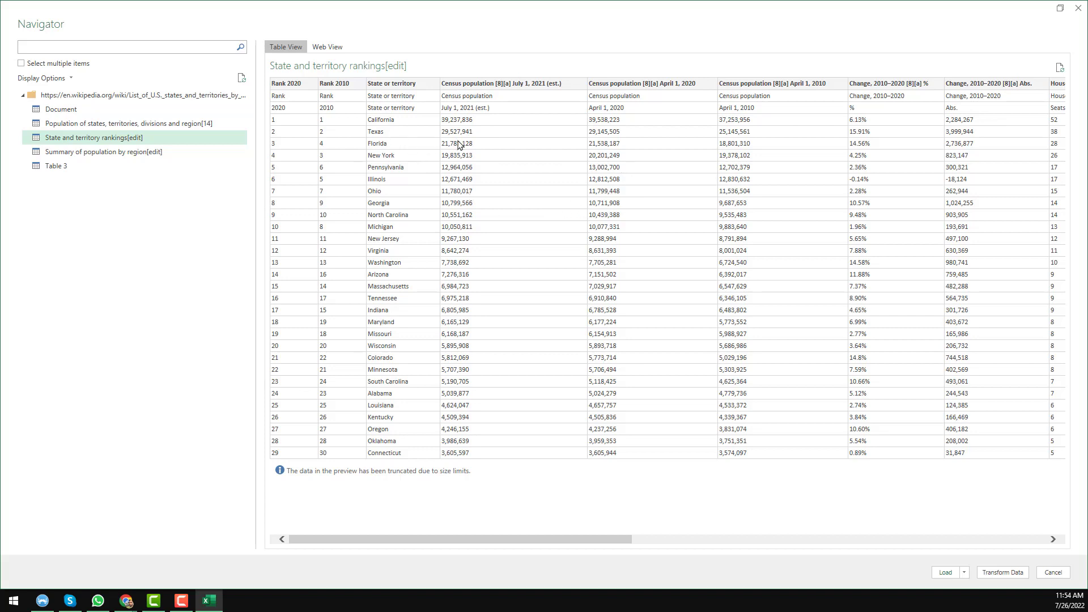
# Use Load To to place the rankings table as a Table in the existing worksheet at =$A$1.
pyautogui.click(966, 574)
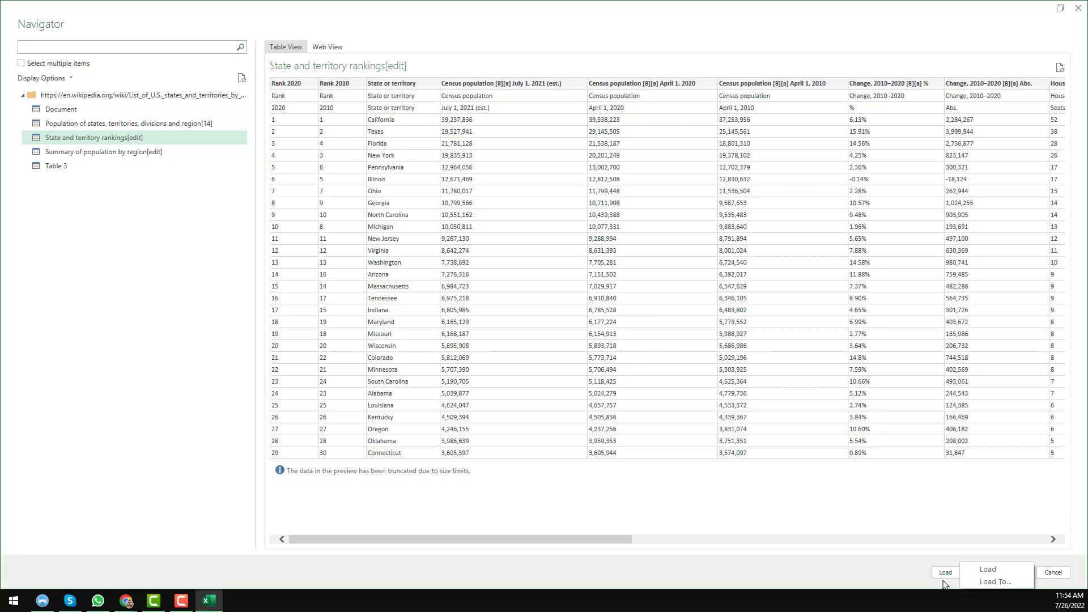
pyautogui.click(998, 583)
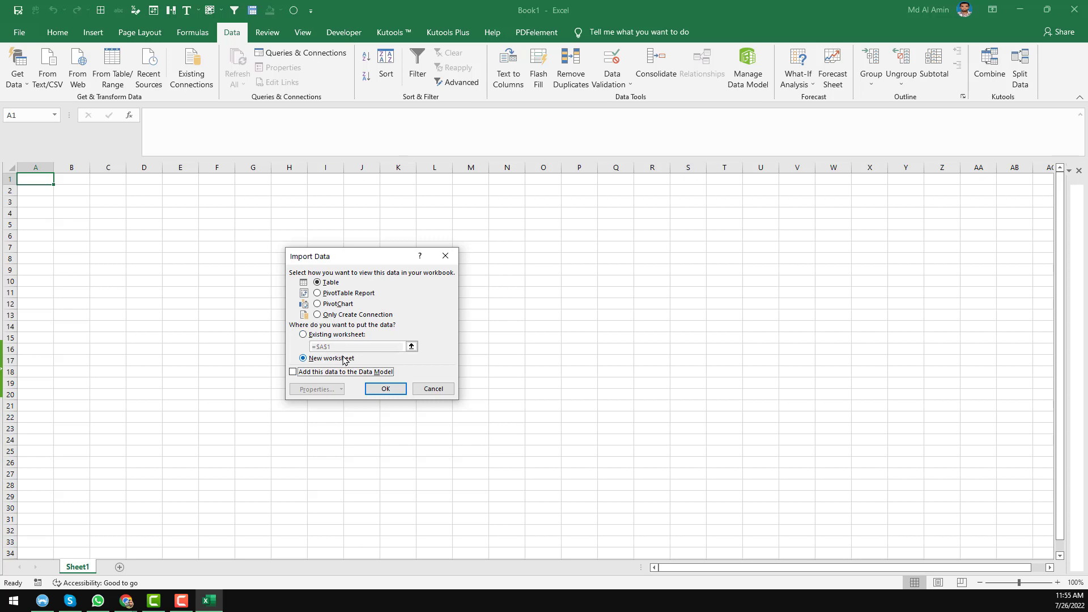
pyautogui.click(303, 335)
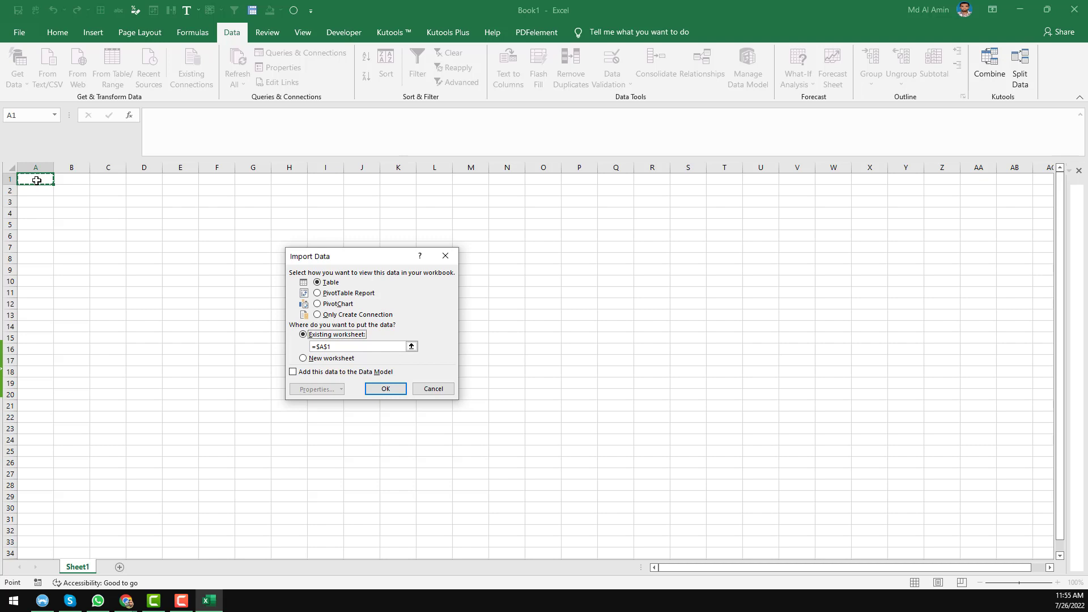
pyautogui.click(389, 390)
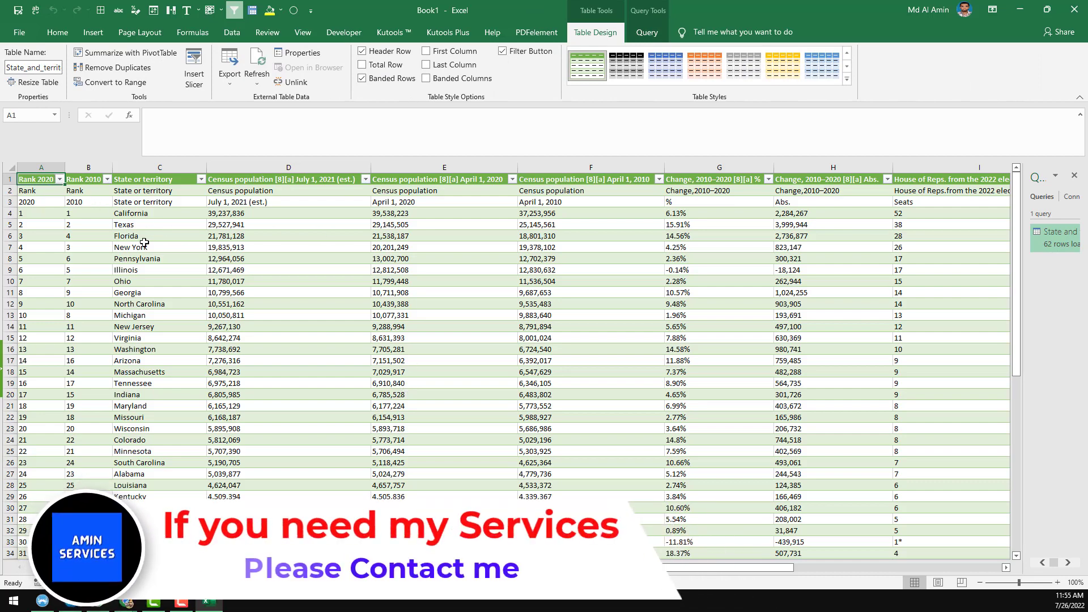
# Set every sheet column to width 8.00 and widen the Queries & Connections pane.
pyautogui.click(13, 166)
pyautogui.moveTo(65, 168); pyautogui.dragTo(59, 173)
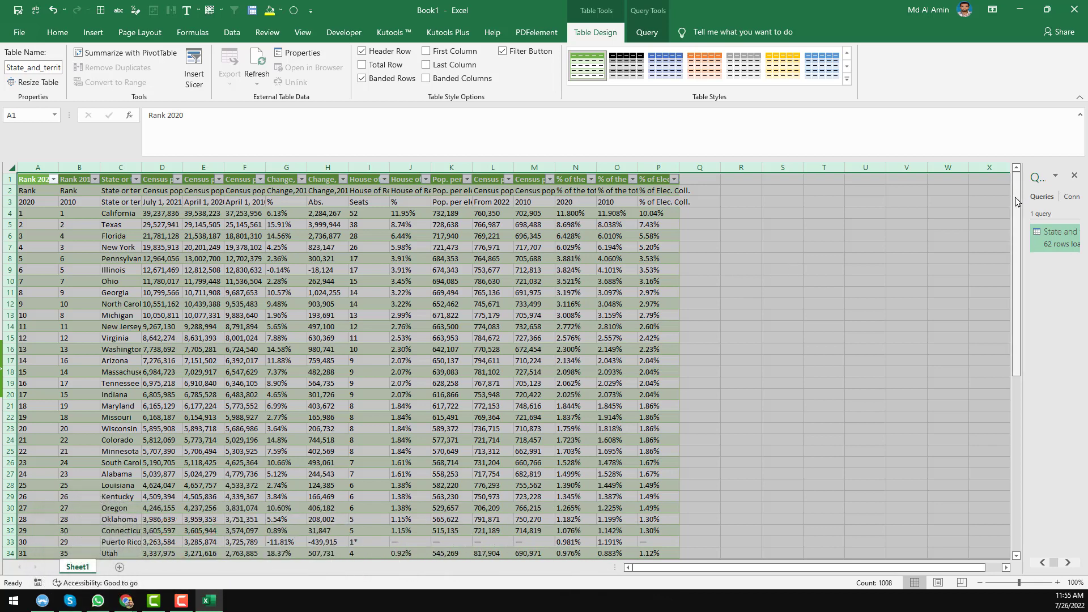
pyautogui.click(976, 203)
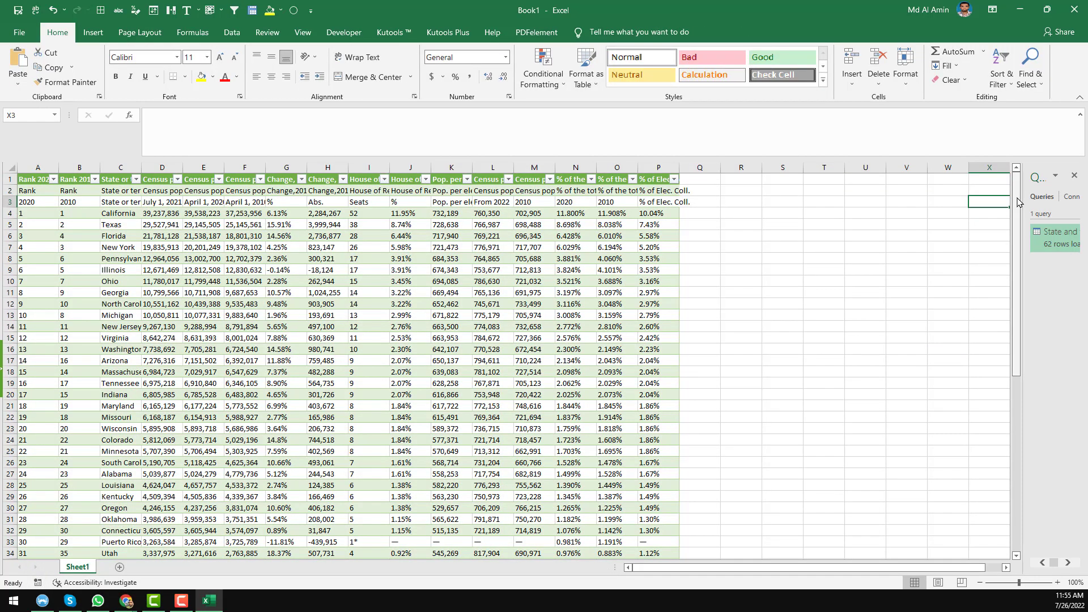
pyautogui.moveTo(1021, 202); pyautogui.dragTo(836, 210)
pyautogui.click(781, 247)
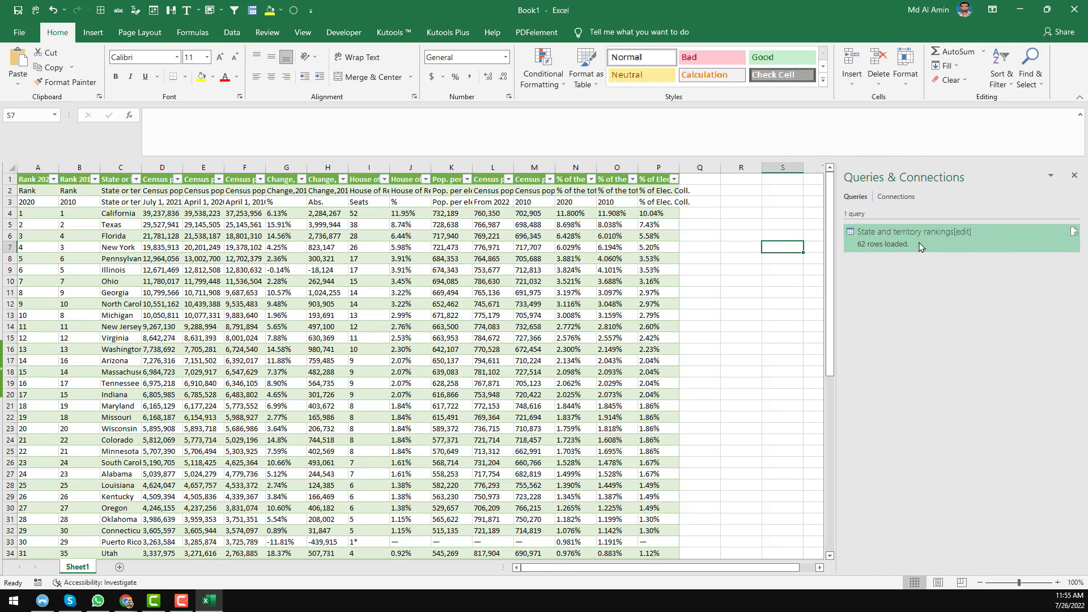
# Select the loaded rankings table and open its query in the Power Query Editor.
pyautogui.click(159, 257)
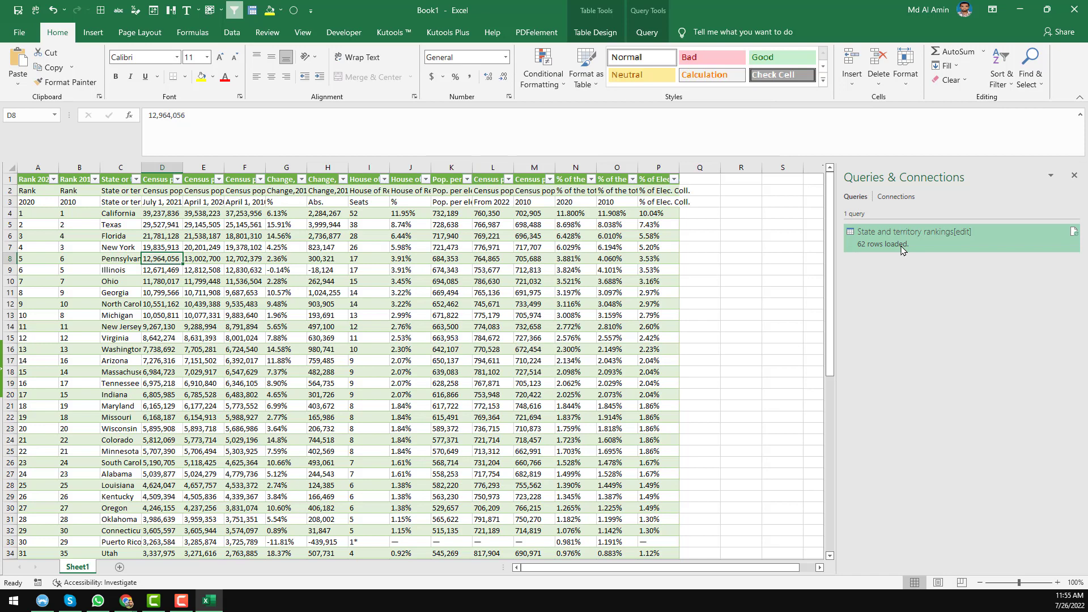
pyautogui.moveTo(934, 248)
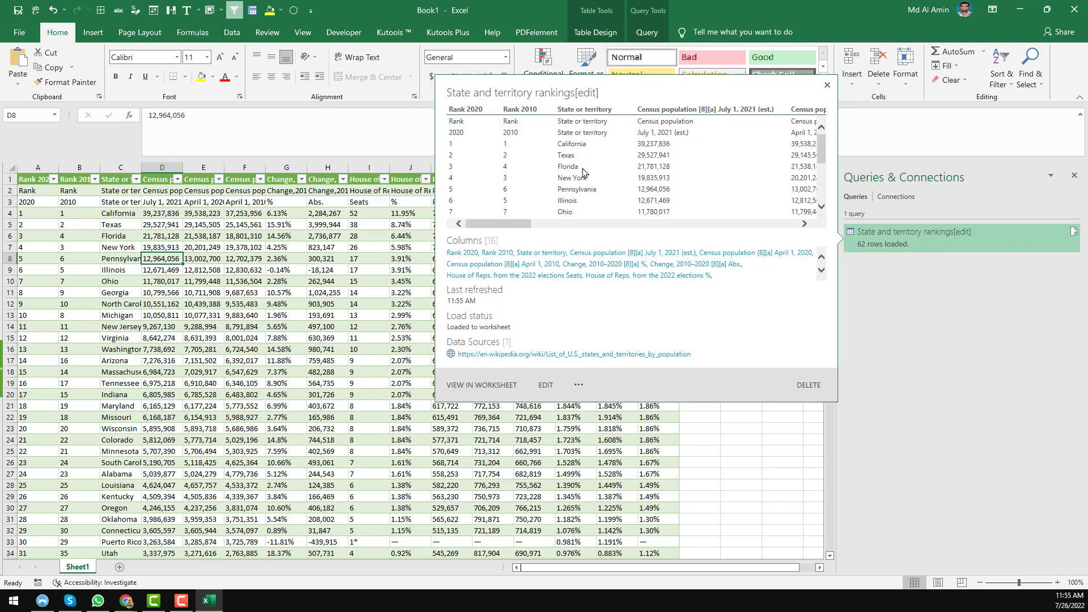
pyautogui.click(915, 243)
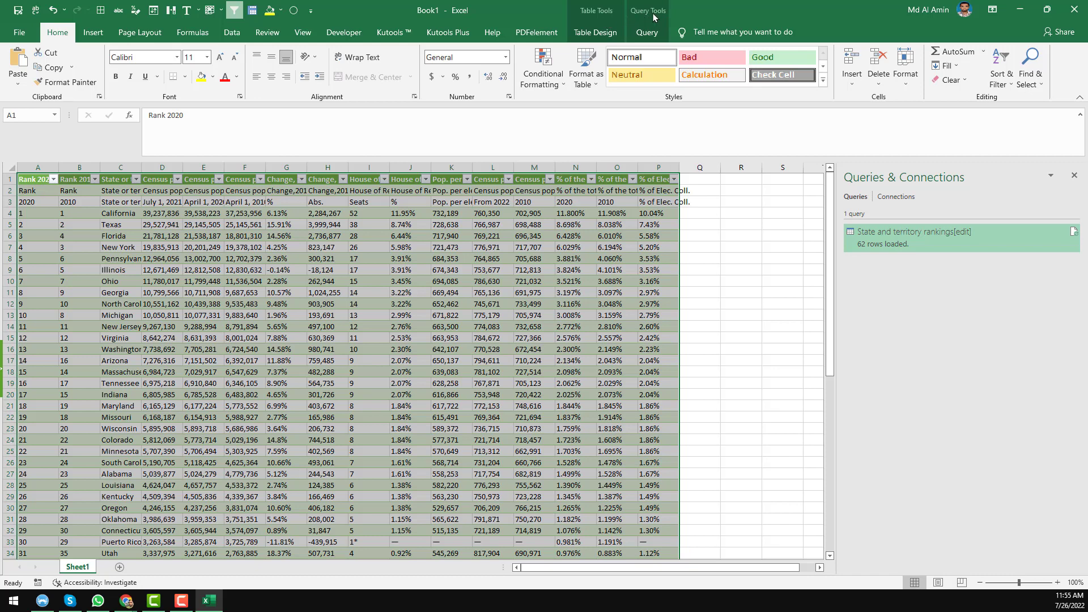
pyautogui.click(654, 17)
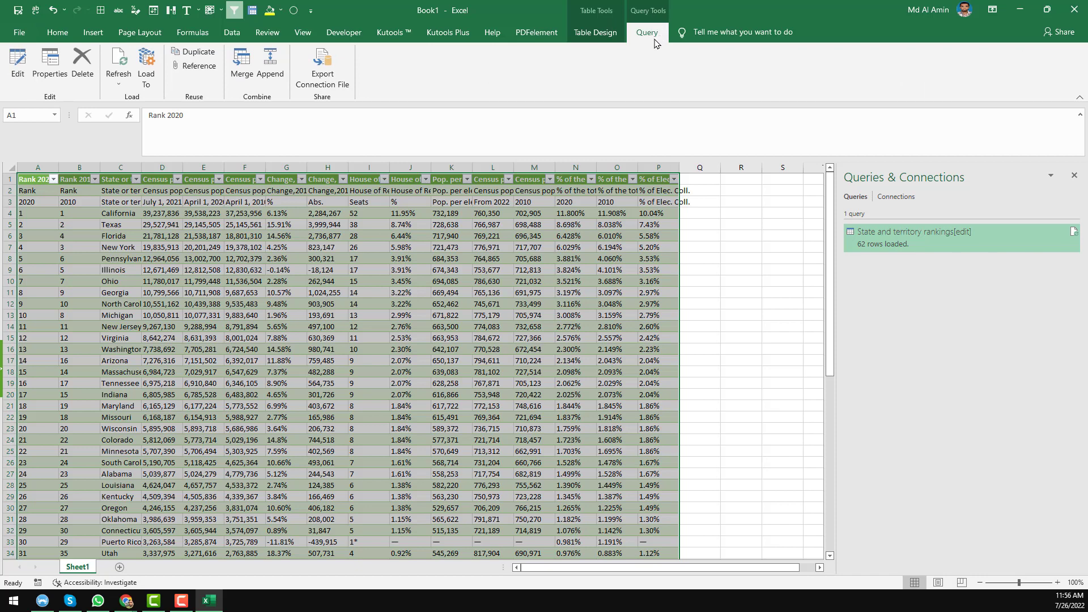
pyautogui.click(19, 76)
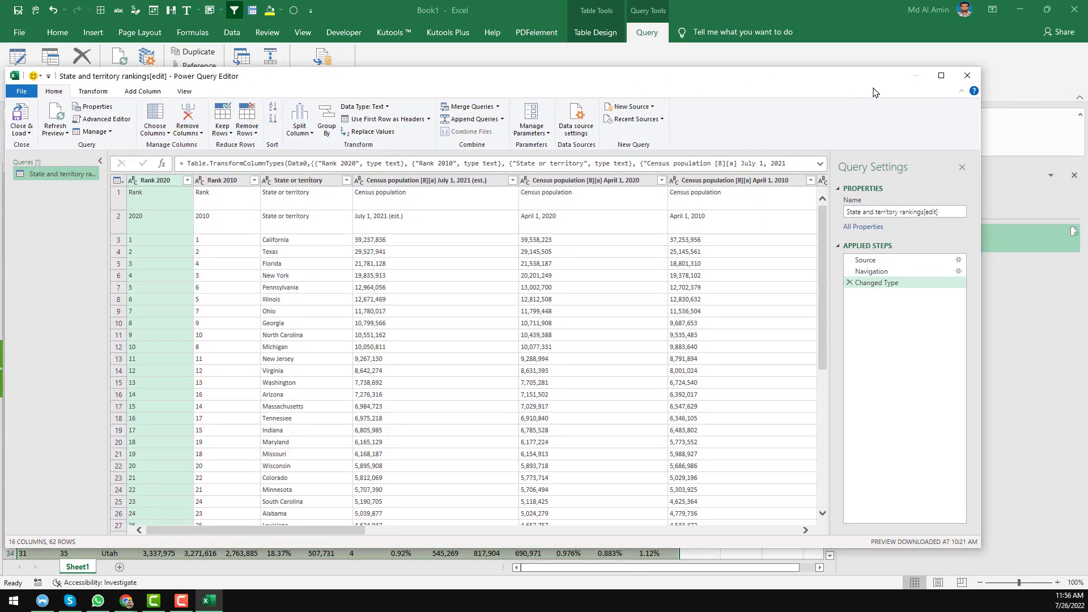
# Maximize the Power Query Editor and use the first row as column headers.
pyautogui.click(943, 76)
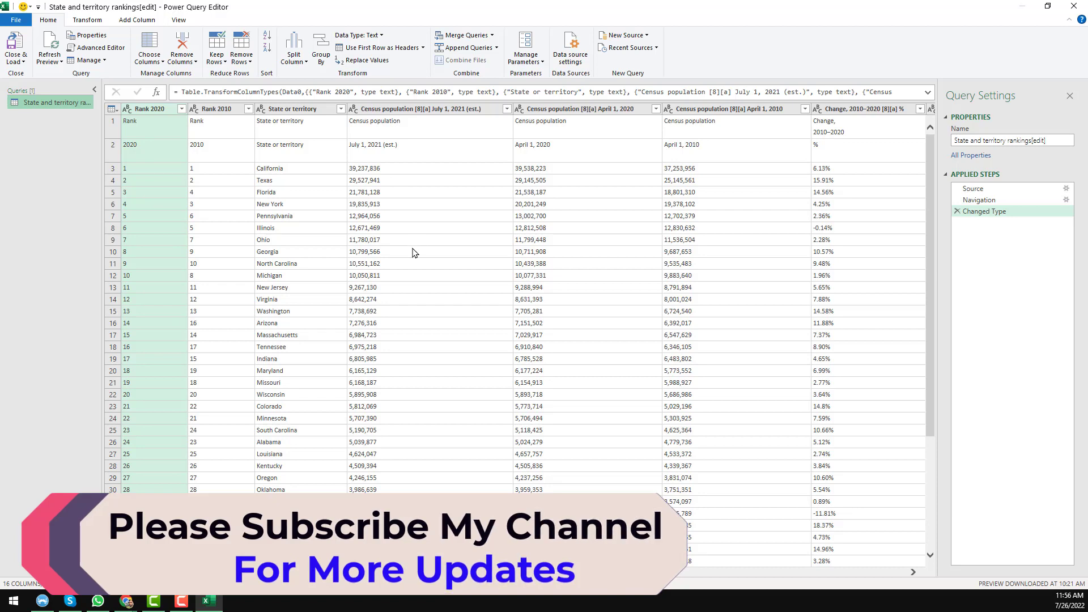
pyautogui.click(236, 134)
pyautogui.click(172, 137)
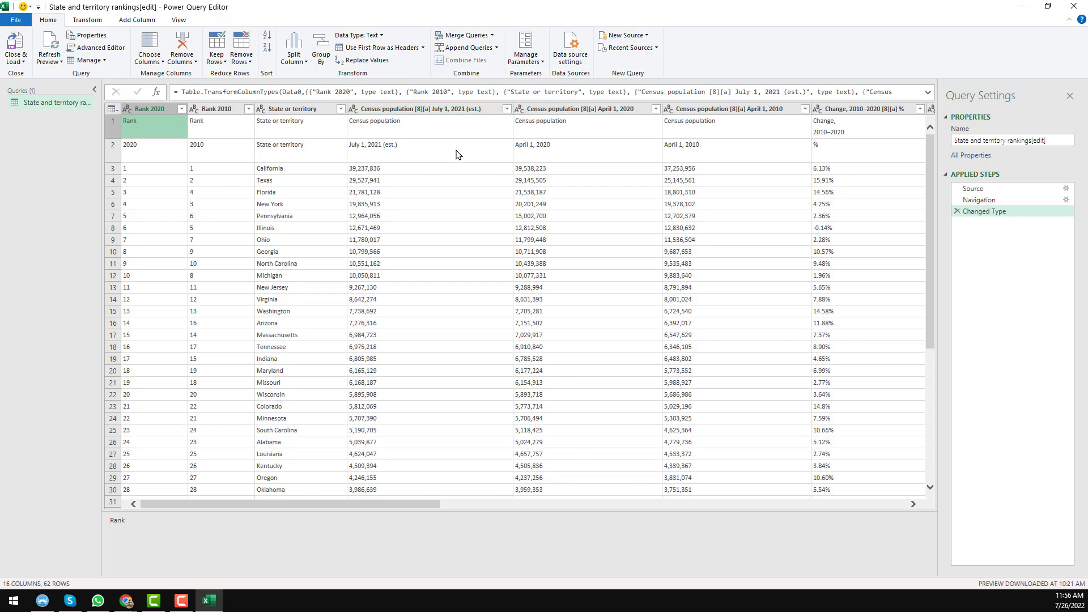
pyautogui.click(115, 132)
pyautogui.click(115, 132)
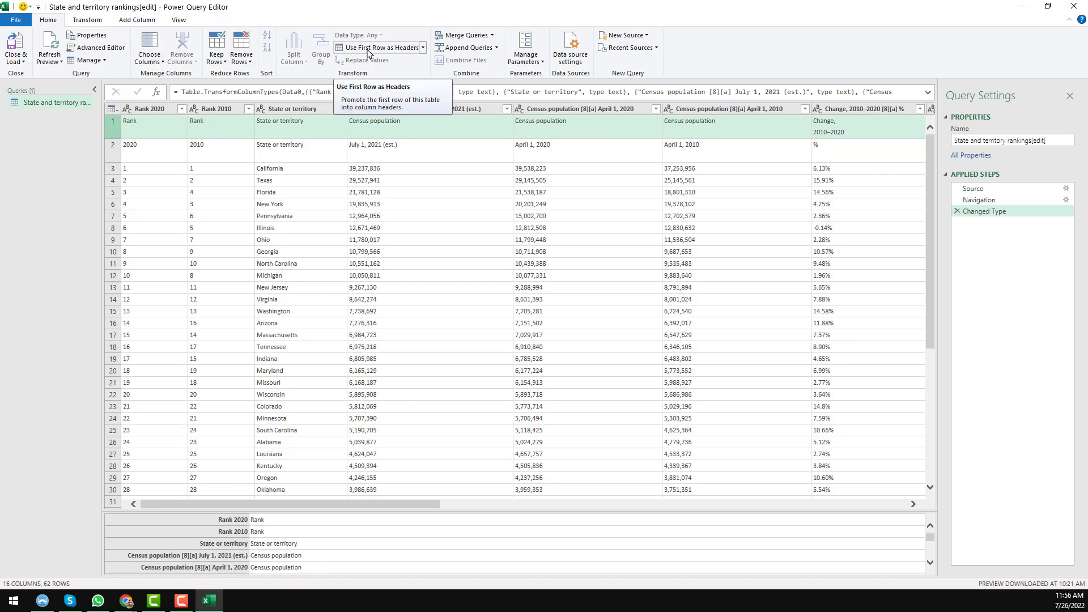
pyautogui.click(400, 50)
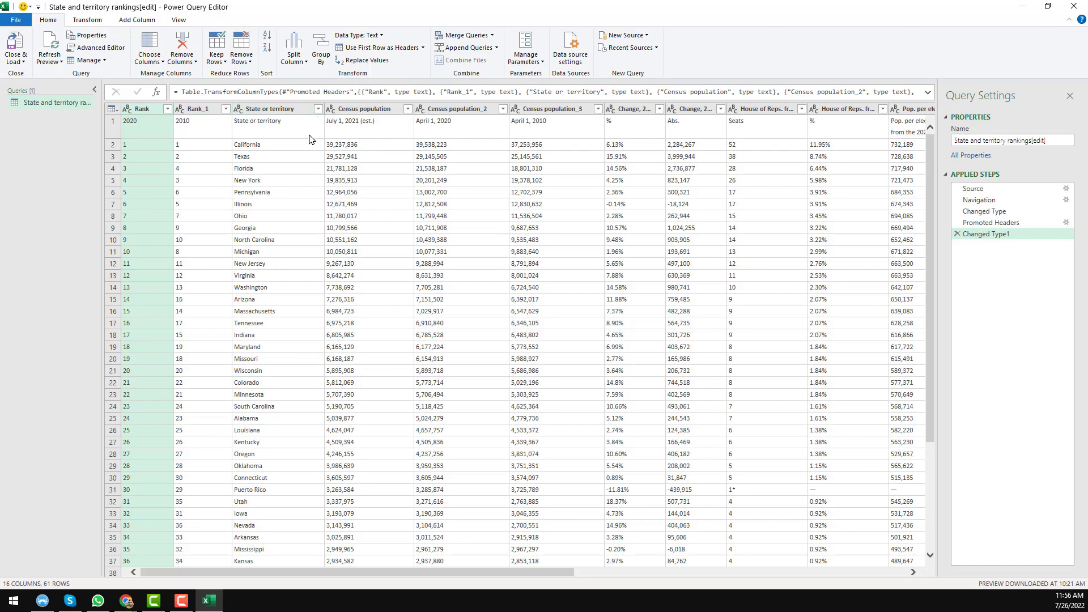
# Select the leftover 2020/2010 row now at the top of the table.
pyautogui.click(265, 160)
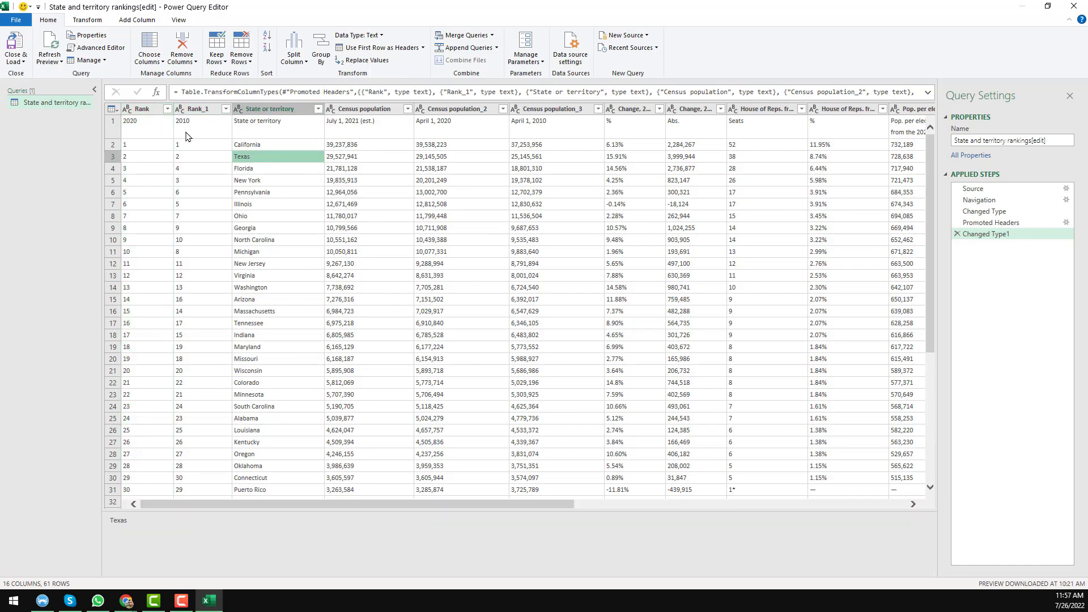
pyautogui.click(113, 130)
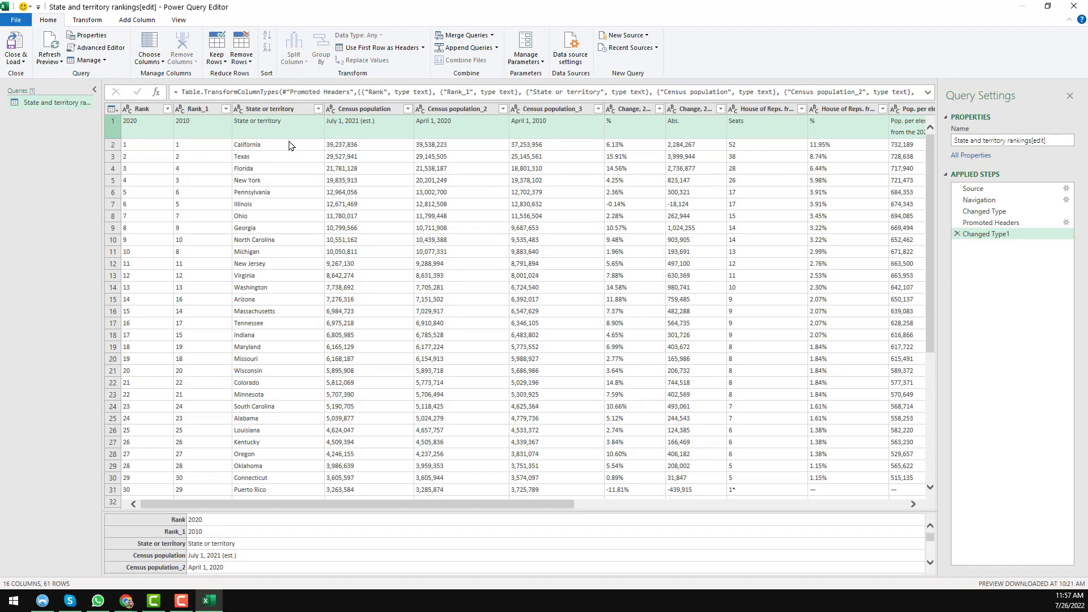
pyautogui.click(259, 134)
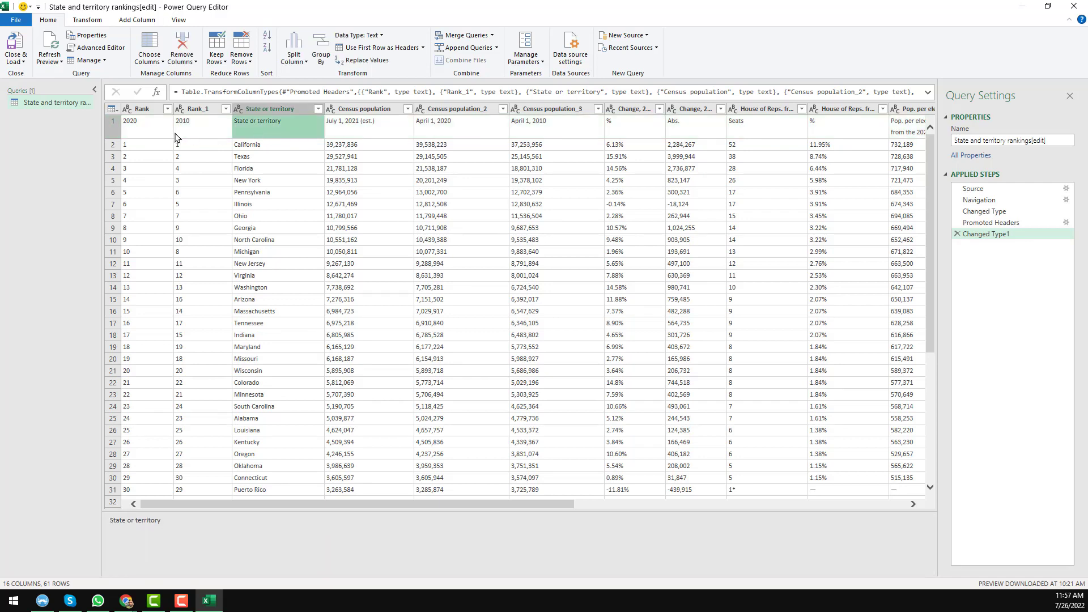
pyautogui.click(130, 134)
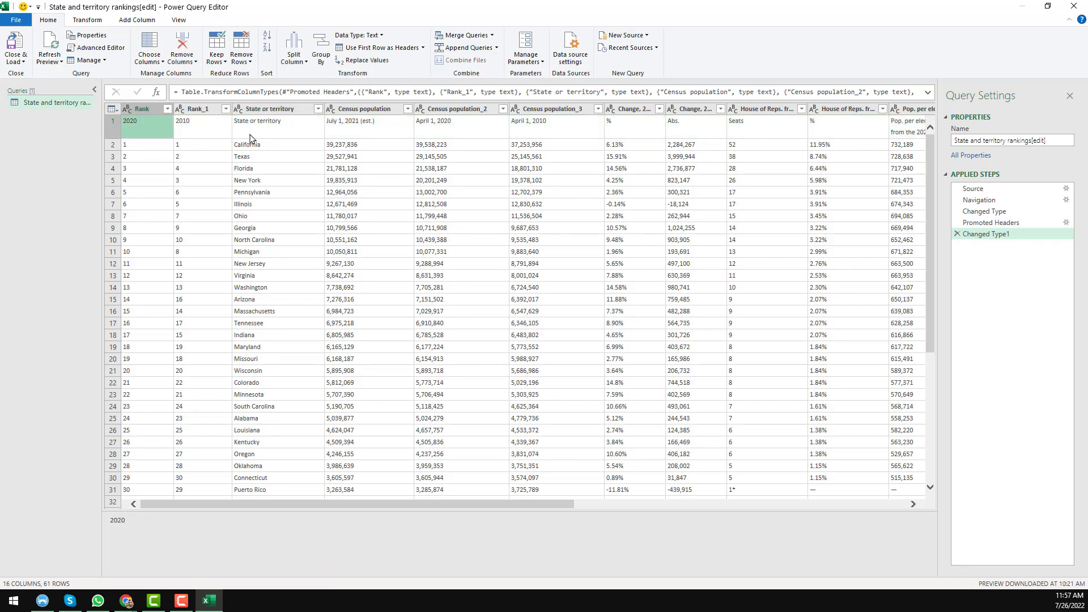
pyautogui.click(116, 133)
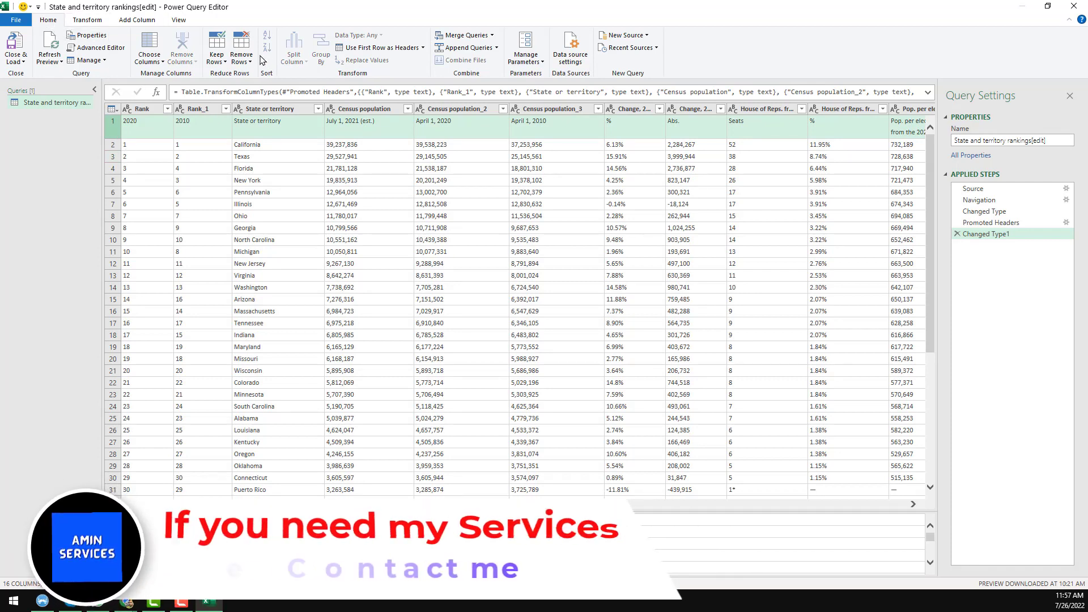
pyautogui.click(242, 61)
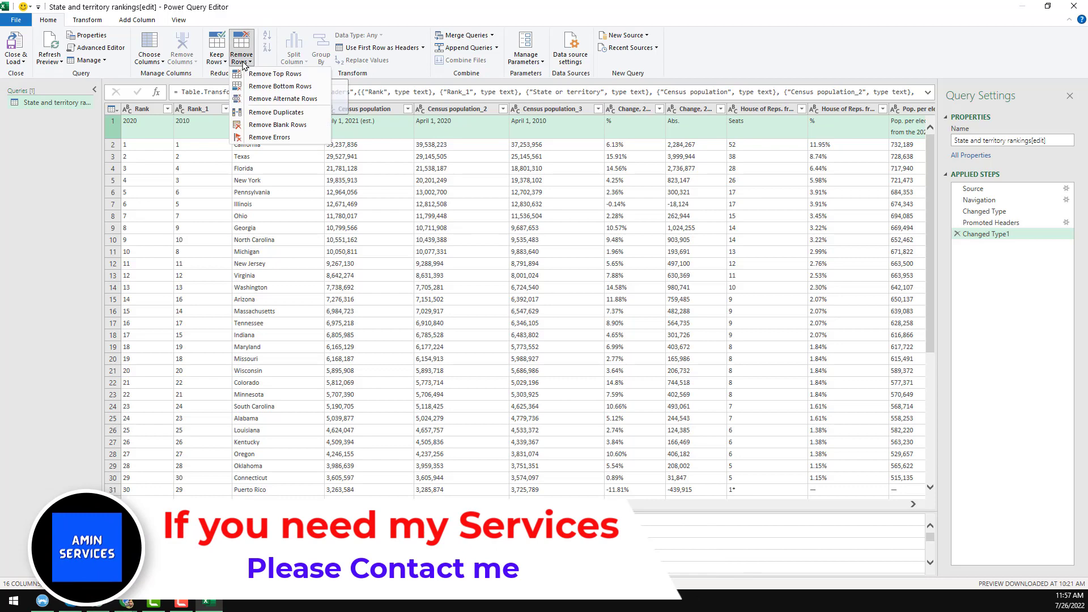
# Remove the top 1 row so data starts at California, then select the Guam row further down.
pyautogui.click(303, 74)
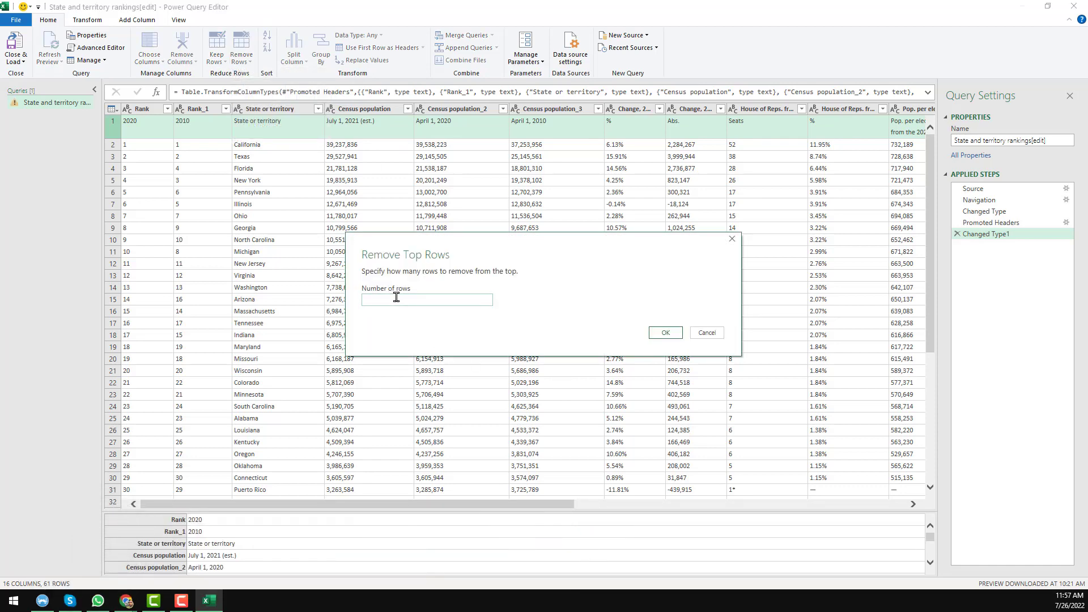
pyautogui.click(676, 332)
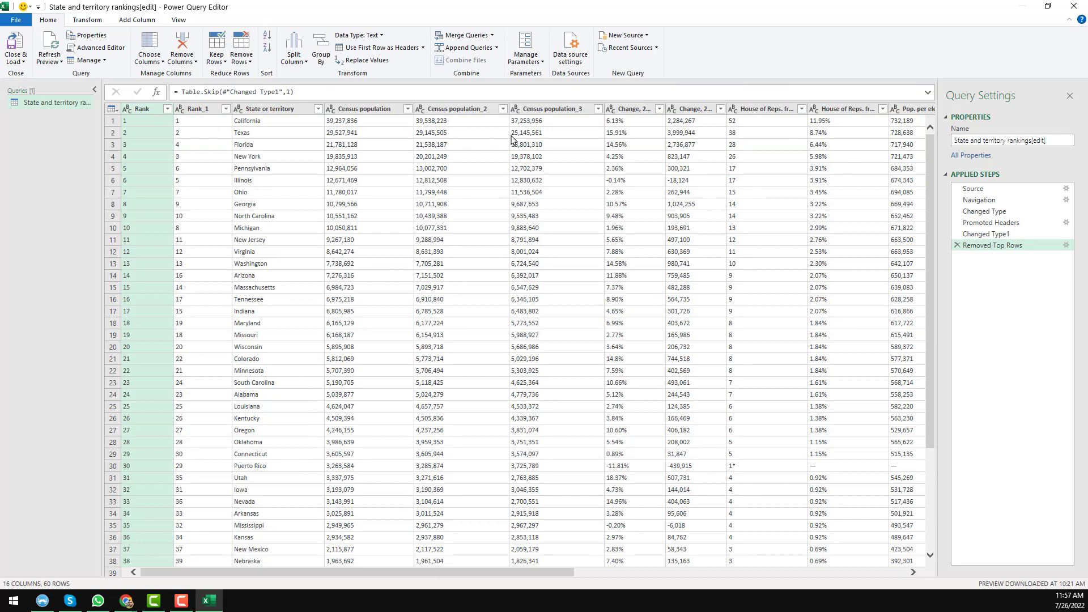
pyautogui.scroll(-8, 381, 175)
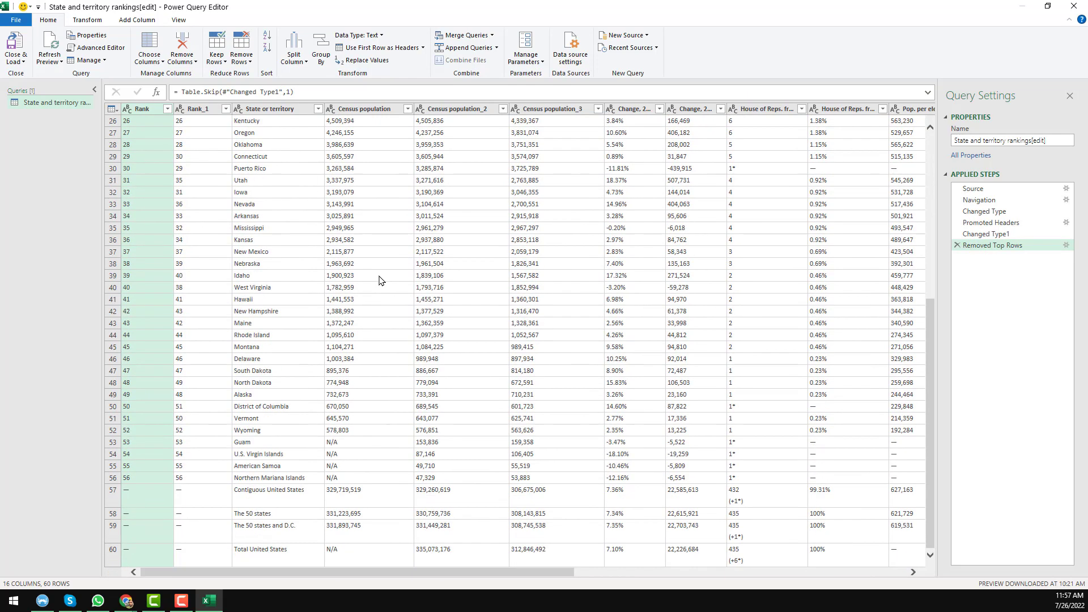
pyautogui.click(283, 503)
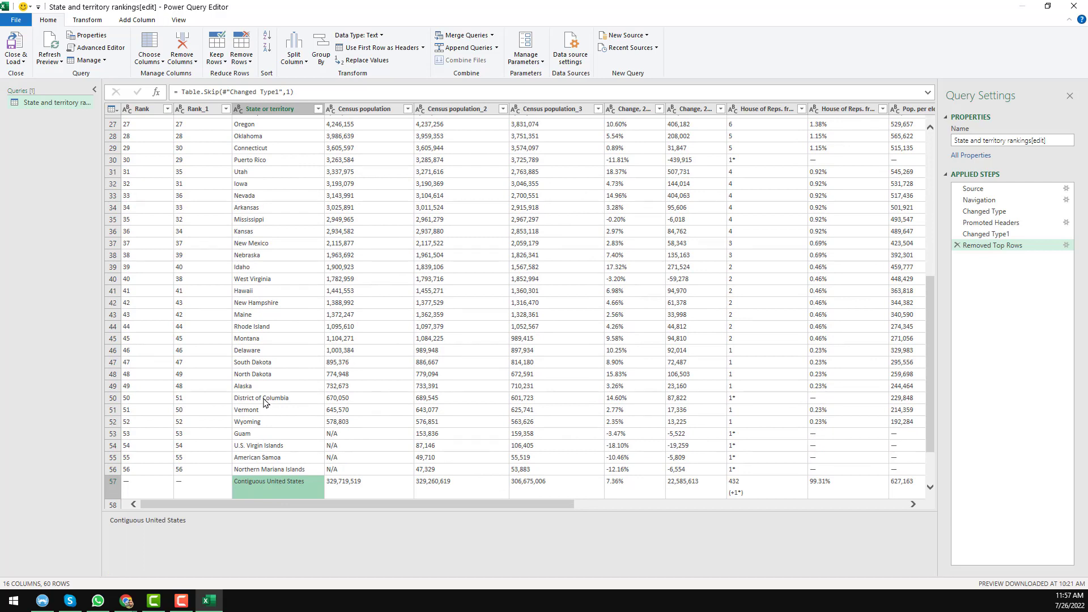
pyautogui.click(270, 436)
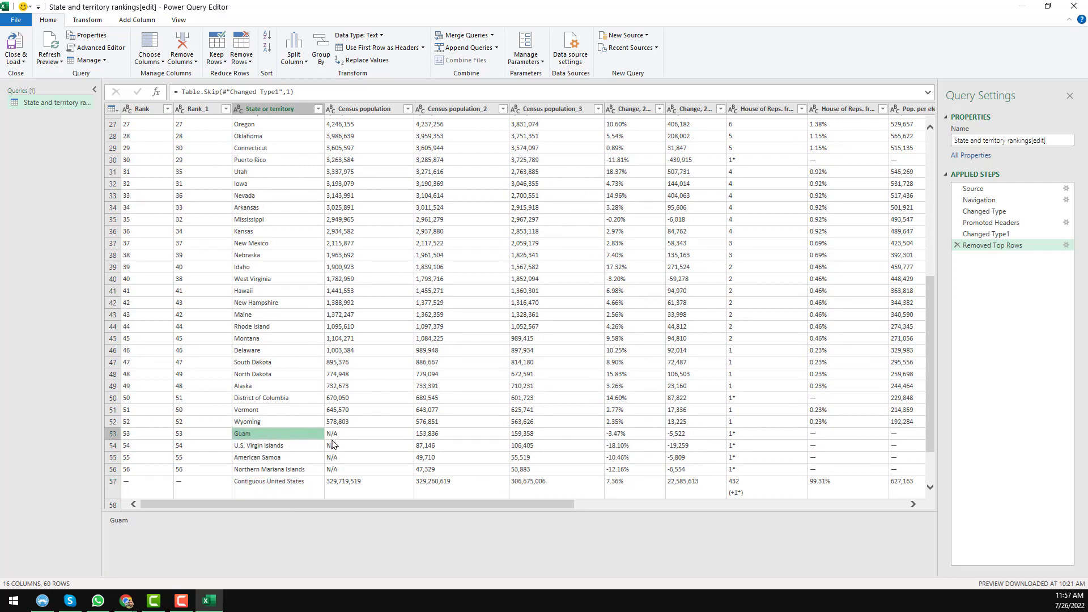
pyautogui.click(113, 435)
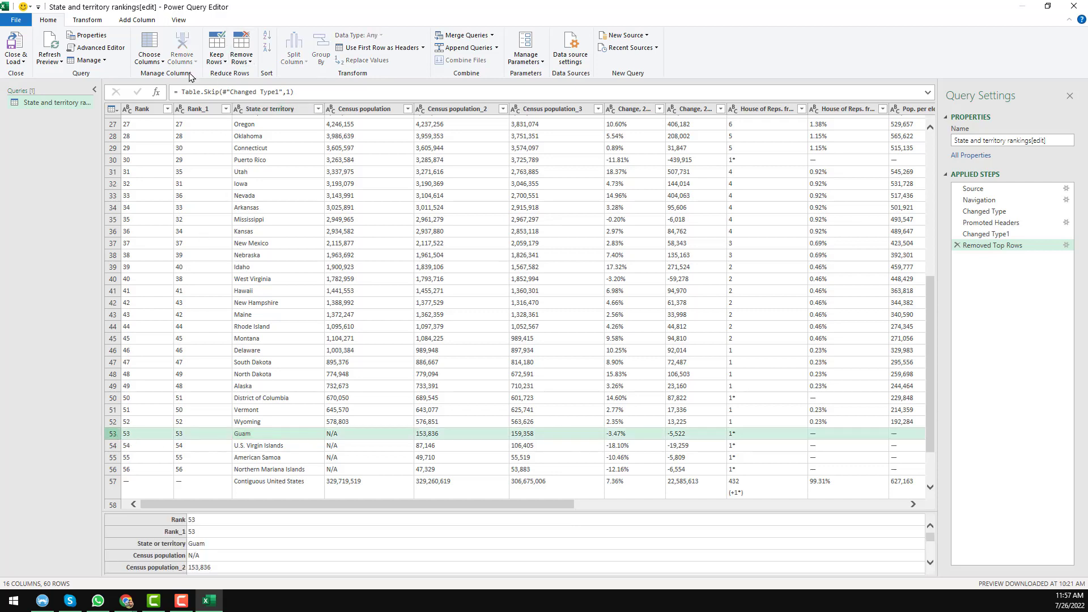
pyautogui.click(242, 64)
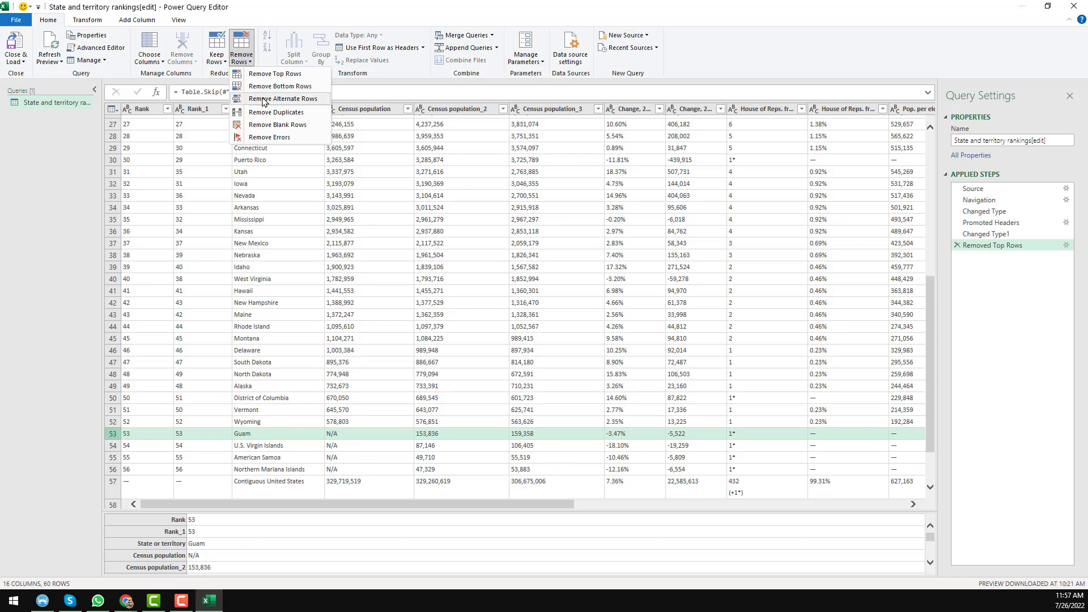
pyautogui.click(312, 89)
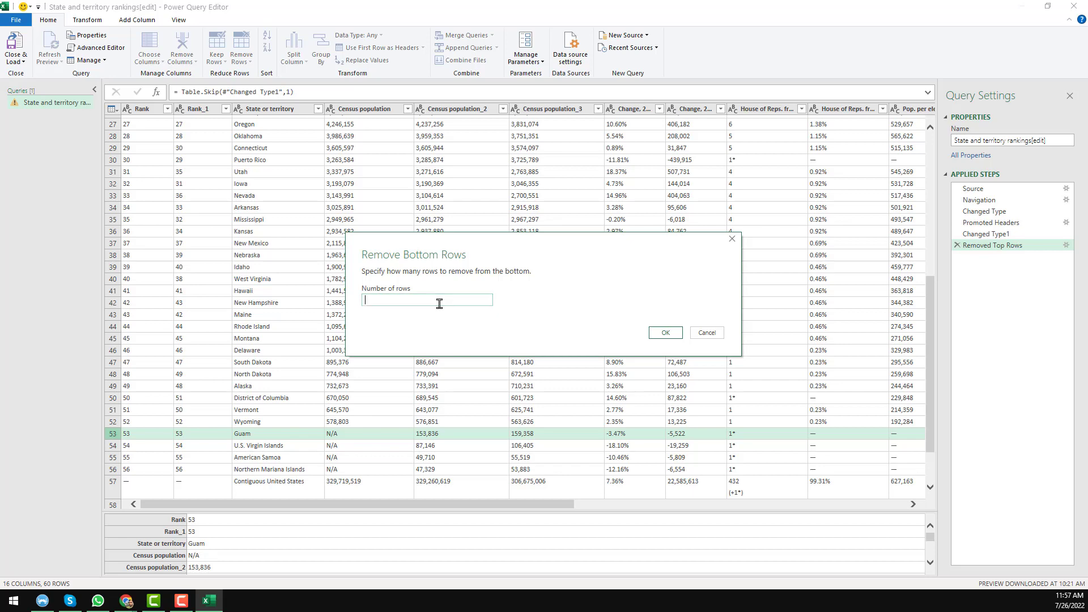
pyautogui.write('7')
pyautogui.click(669, 334)
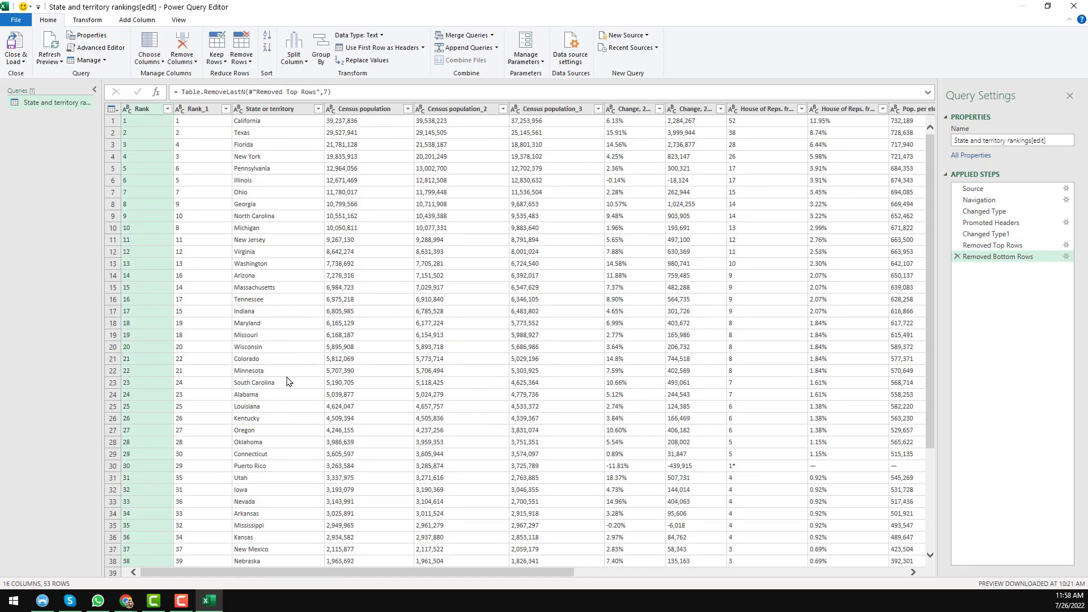
pyautogui.scroll(-5, 288, 382)
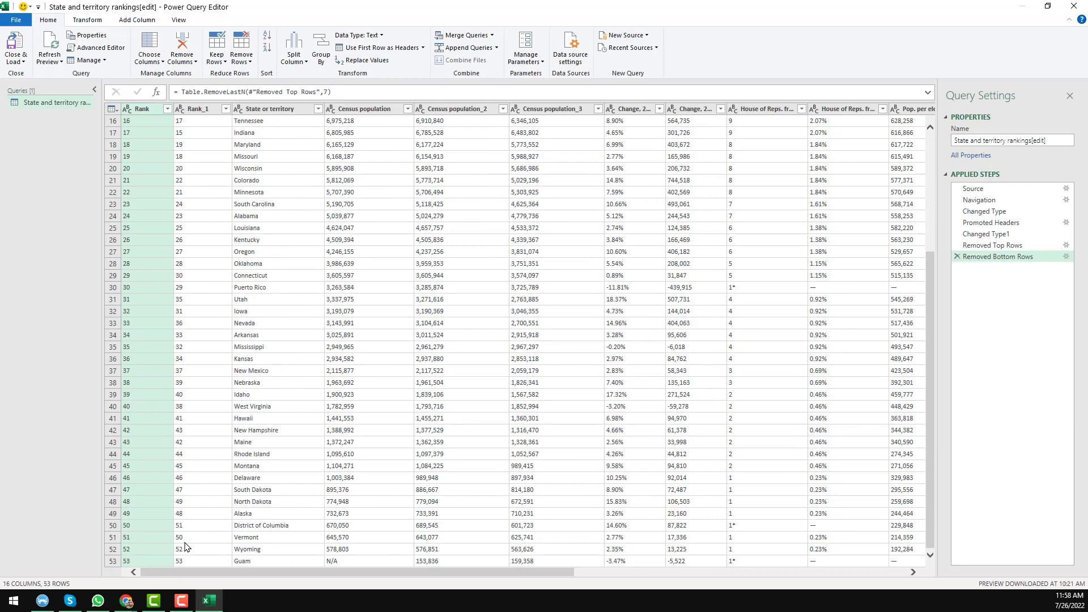
pyautogui.click(113, 562)
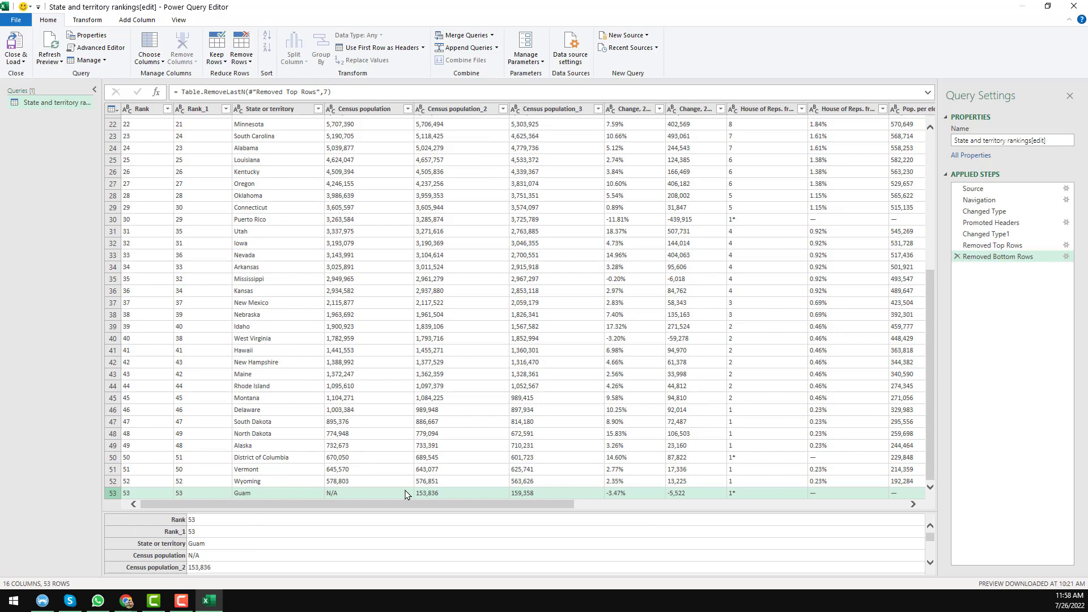
pyautogui.click(427, 435)
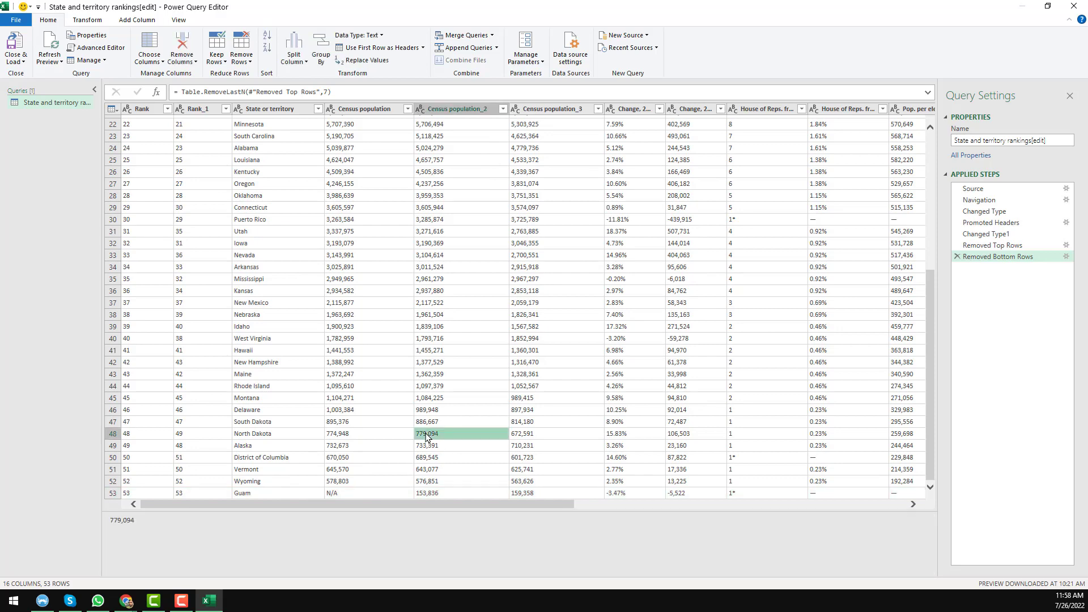
pyautogui.click(116, 495)
pyautogui.scroll(7, 357, 489)
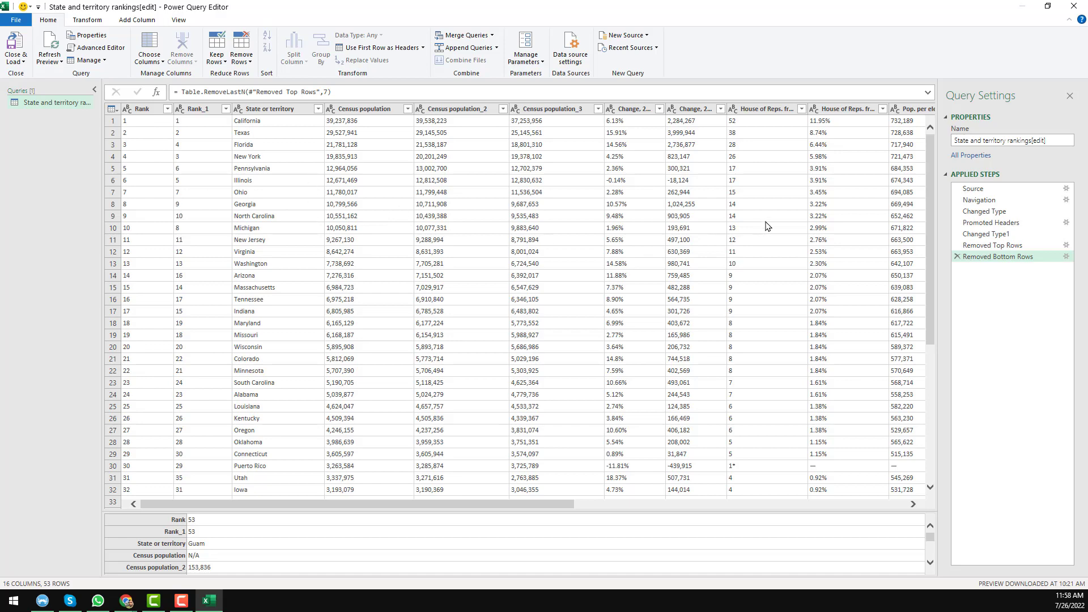
pyautogui.moveTo(556, 505); pyautogui.dragTo(890, 513)
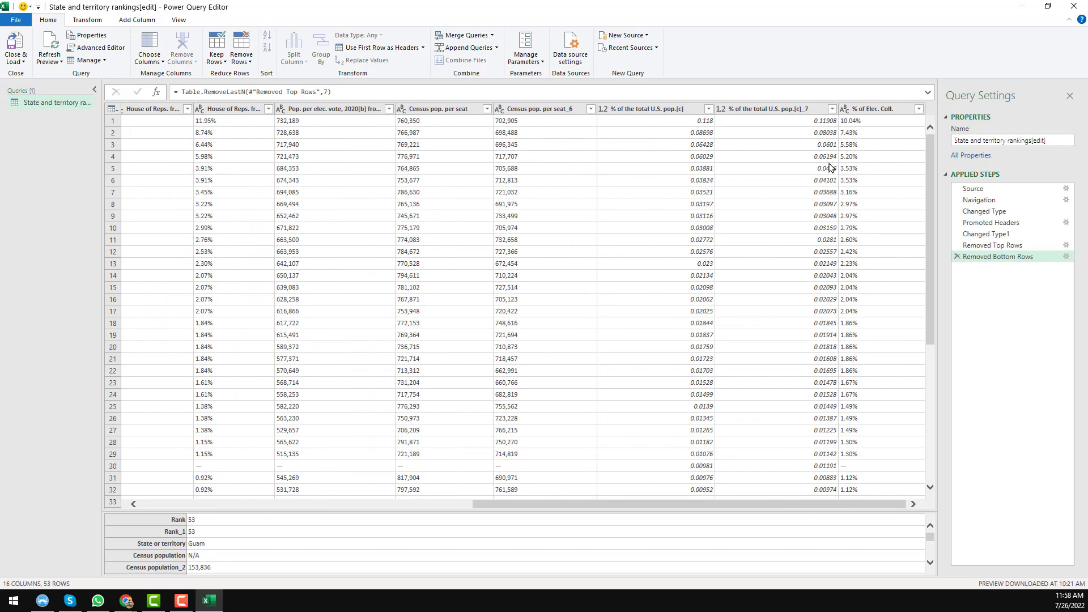
pyautogui.moveTo(652, 505); pyautogui.dragTo(245, 533)
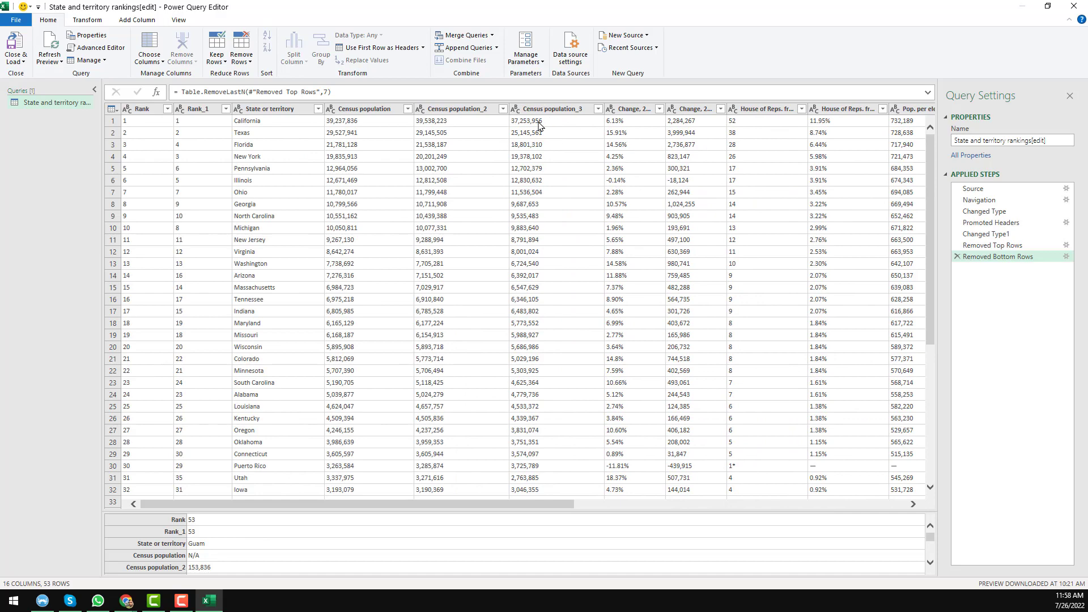
pyautogui.click(149, 63)
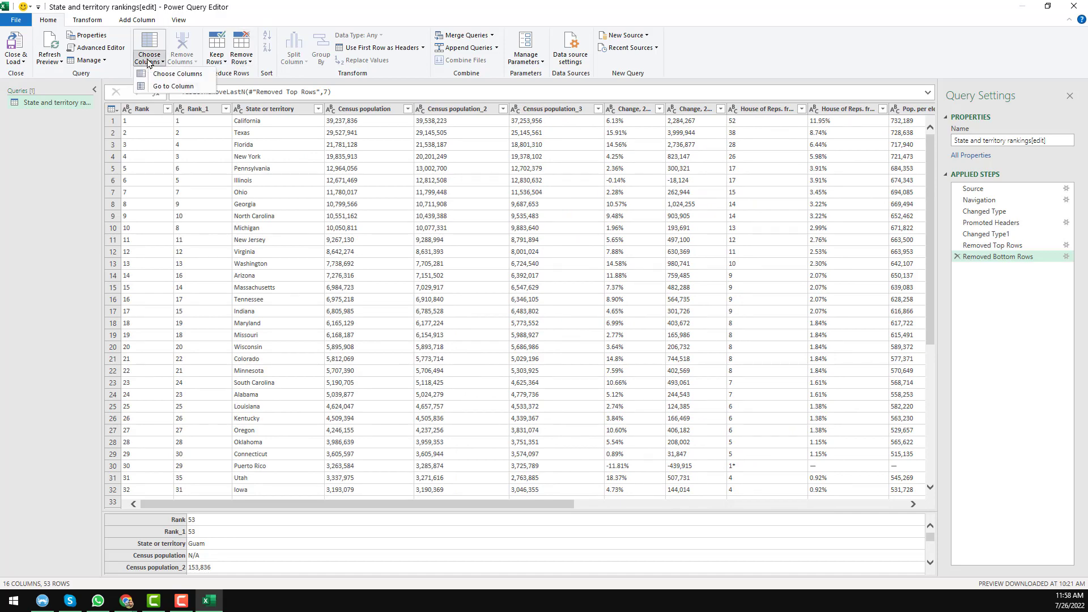
pyautogui.click(178, 75)
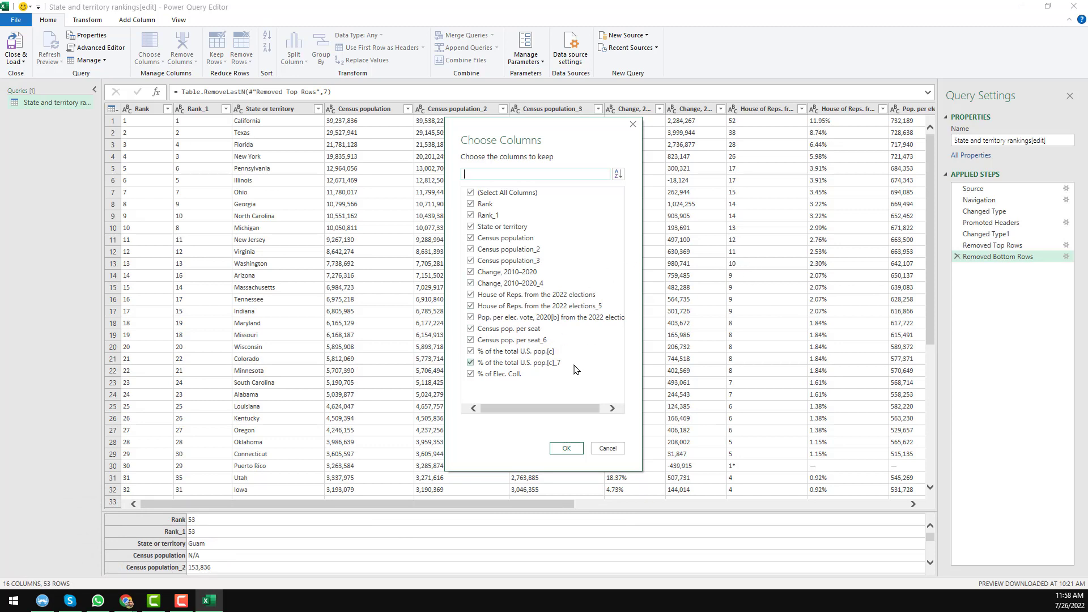
pyautogui.click(608, 449)
pyautogui.click(293, 220)
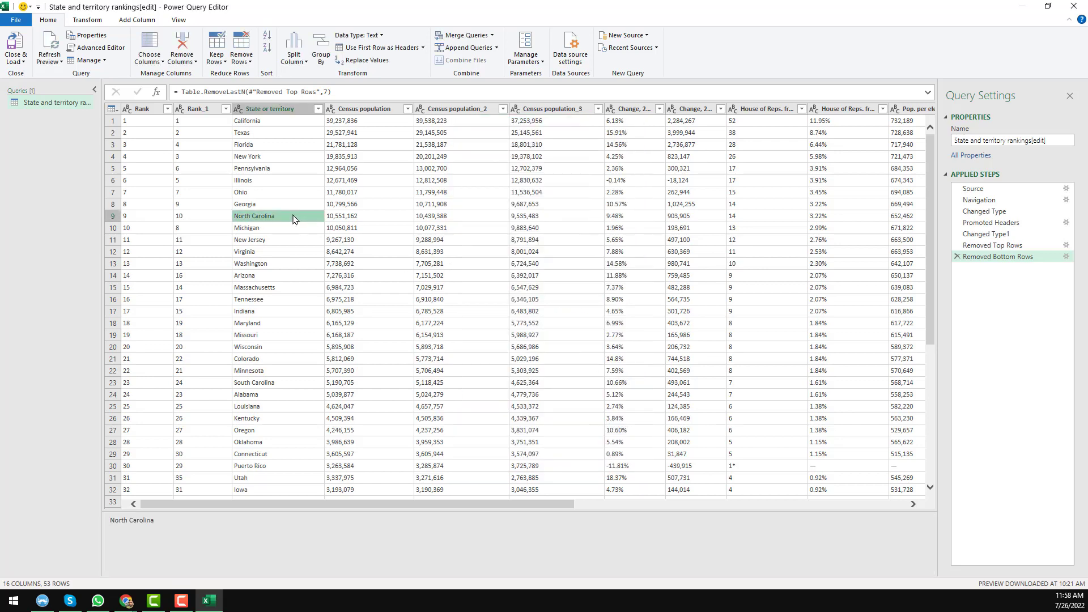
pyautogui.click(201, 170)
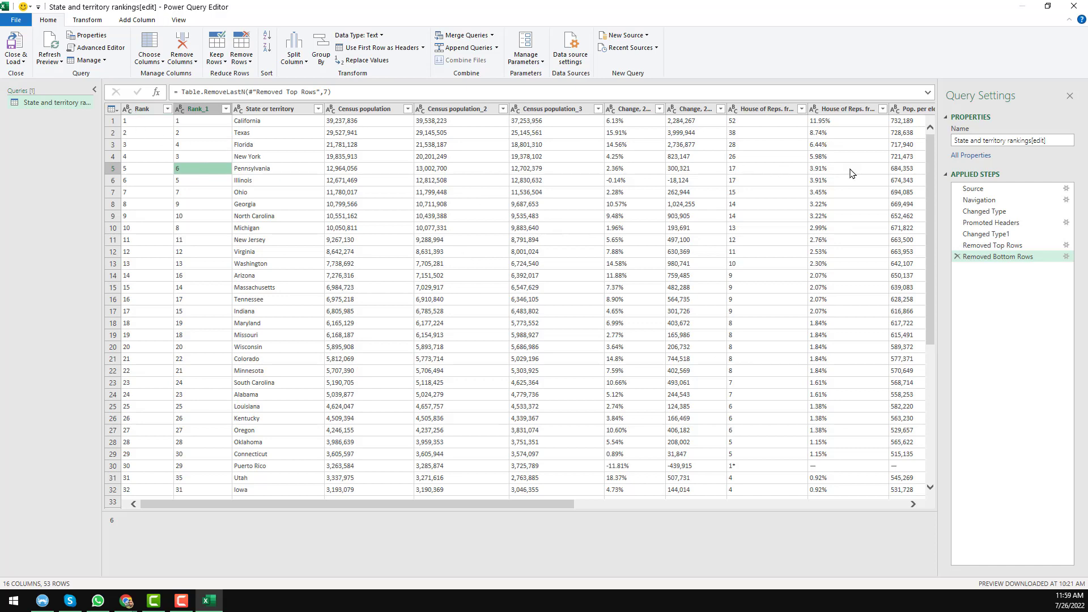
# Rename the query to 'Poulation' in the Query Settings Name box.
pyautogui.click(1044, 140)
pyautogui.hotkey('ctrl', 'a')
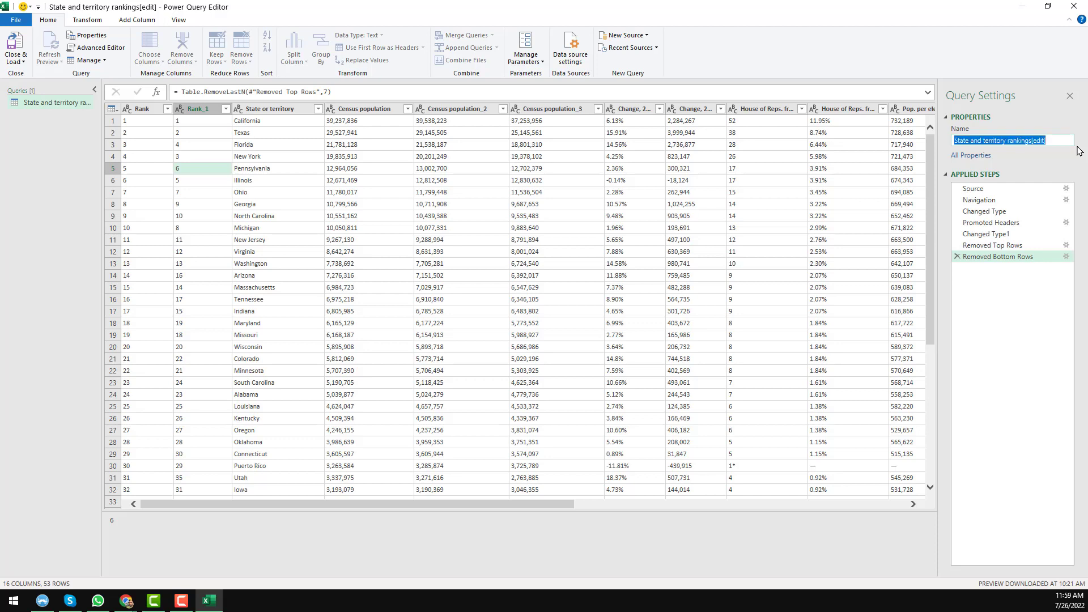
pyautogui.write('US P')
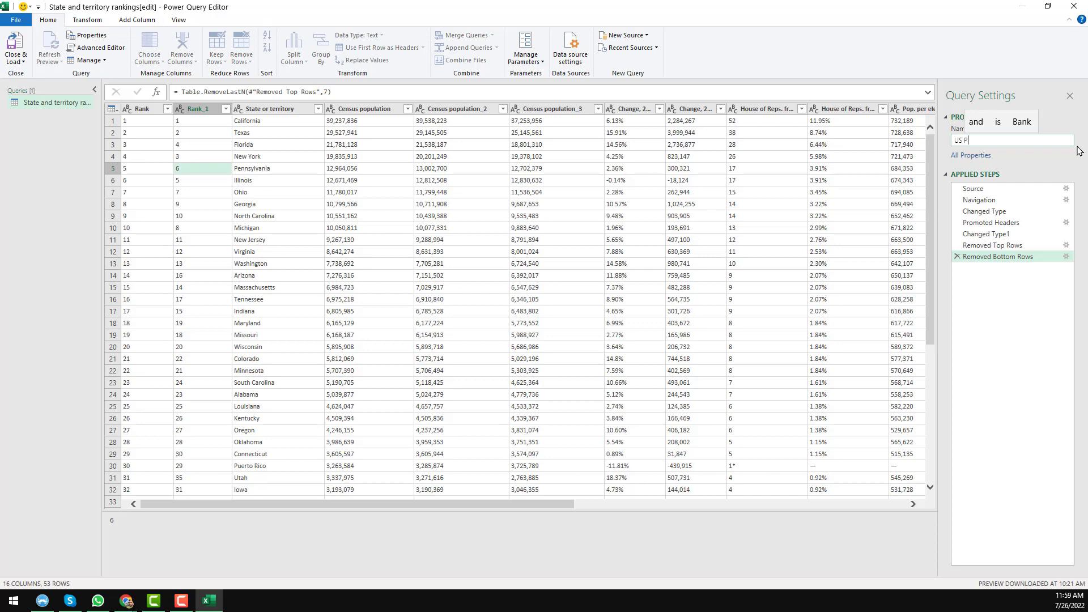
pyautogui.press('BackSpace')
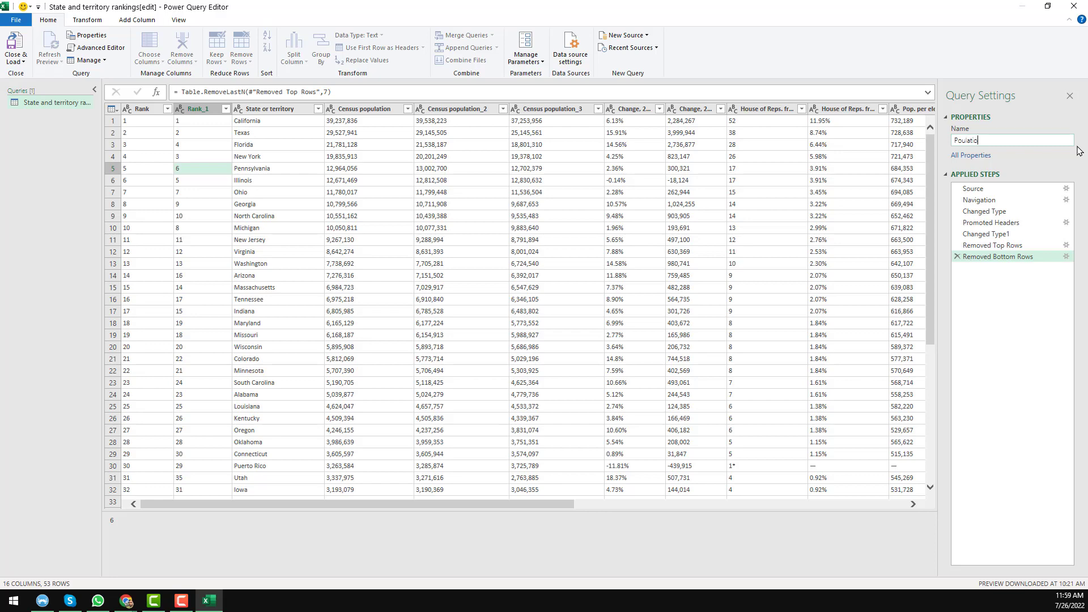
pyautogui.press('Return')
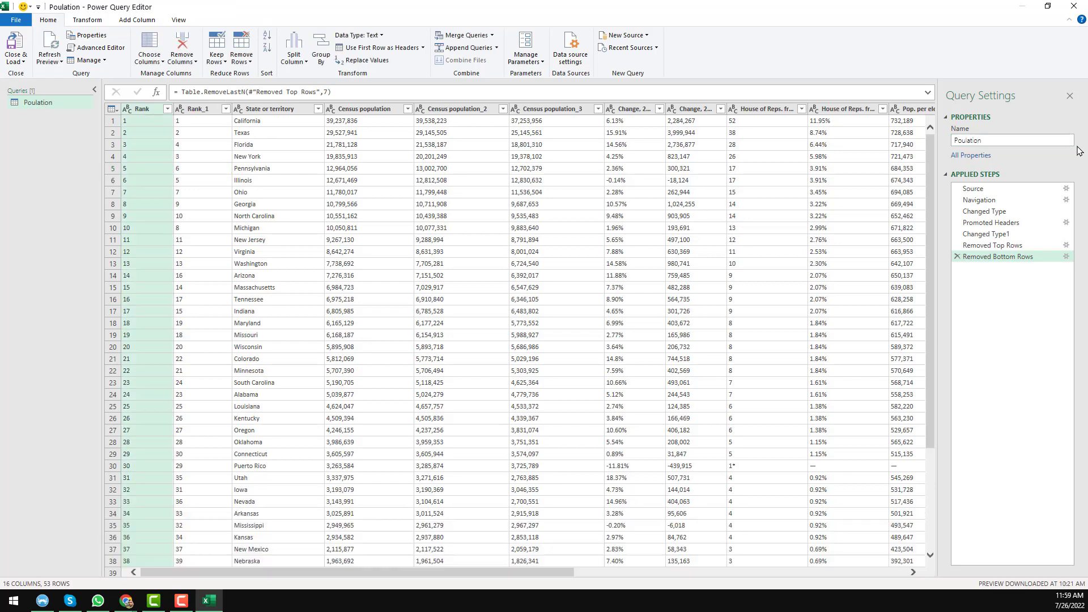
pyautogui.click(18, 63)
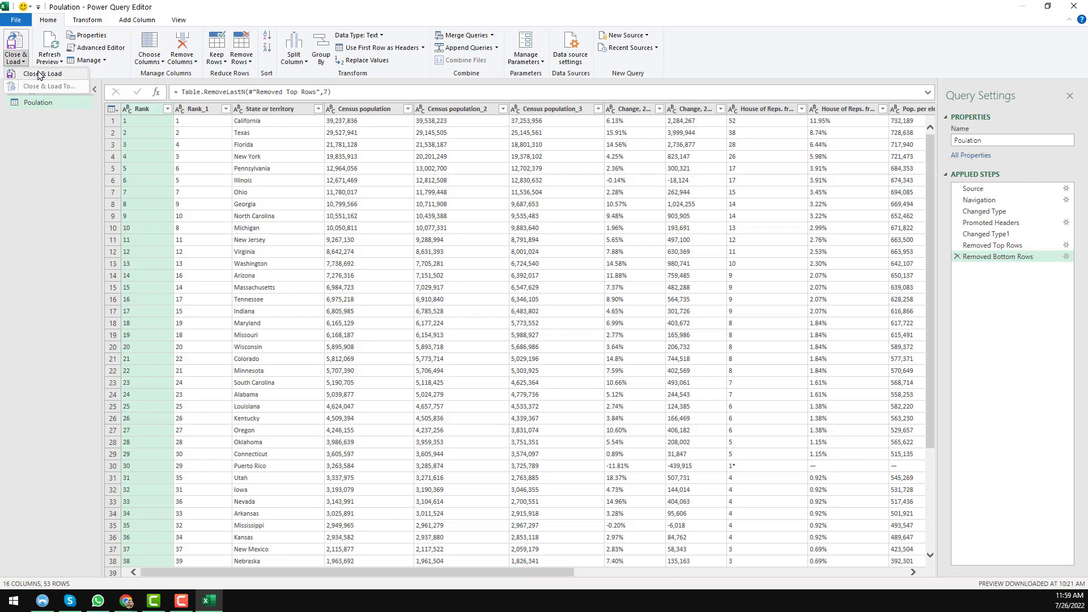
# Load the Poulation query onto Sheet1 and close the Queries & Connections pane.
pyautogui.click(56, 75)
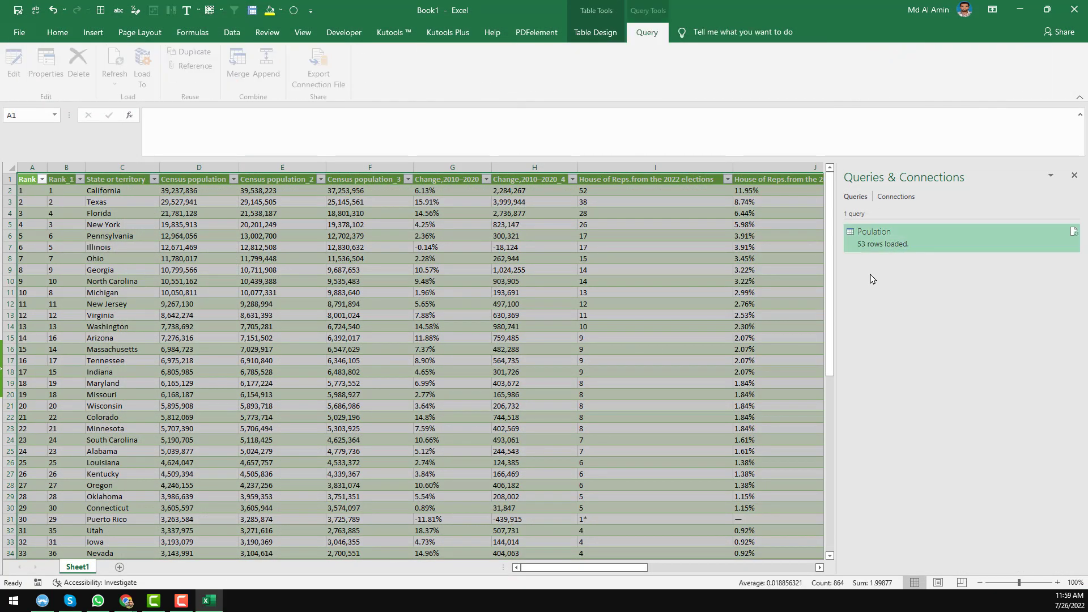
pyautogui.click(1074, 176)
pyautogui.click(848, 245)
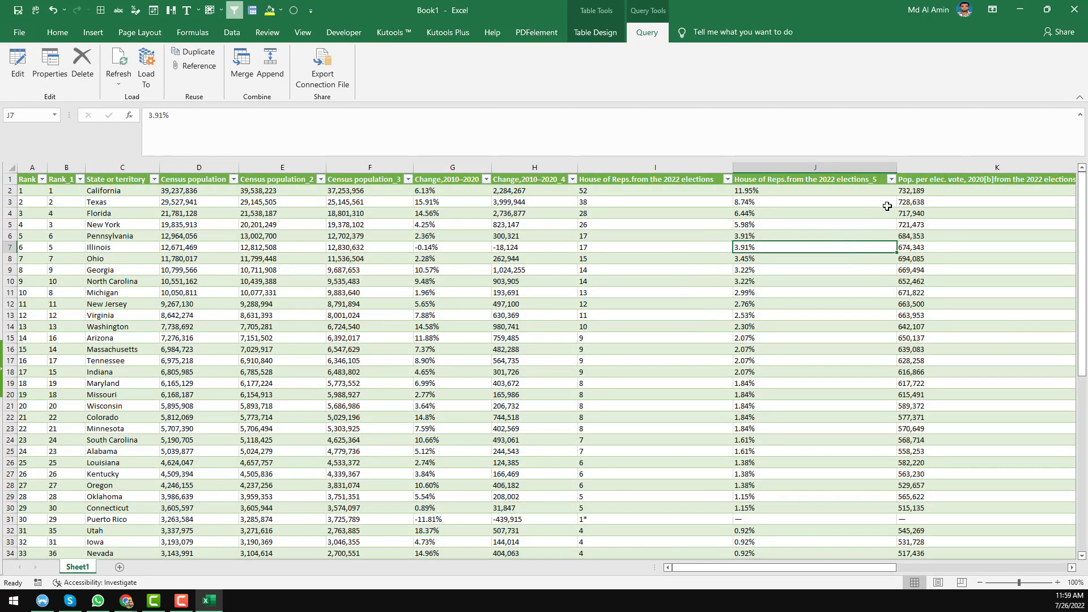
# Replace the green banded table style with All Borders on every cell, then save the workbook.
pyautogui.click(13, 170)
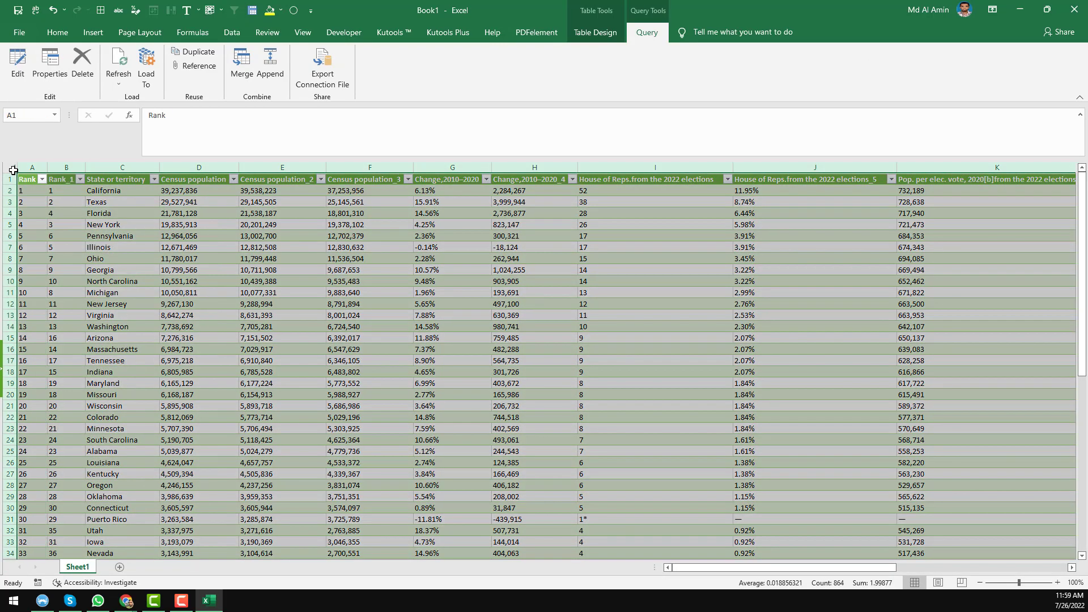
pyautogui.click(57, 32)
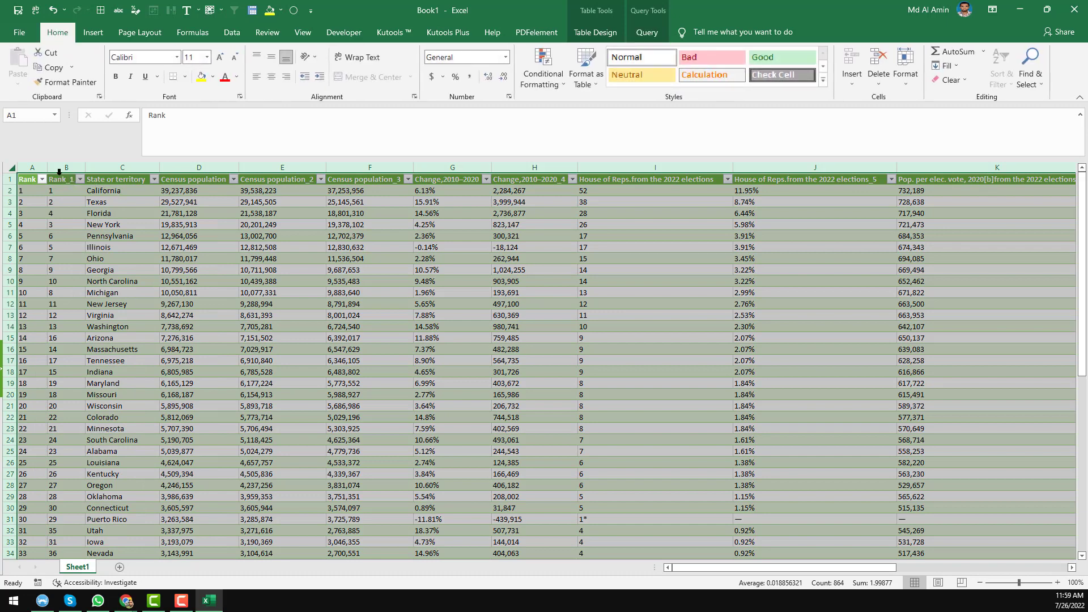
pyautogui.click(136, 14)
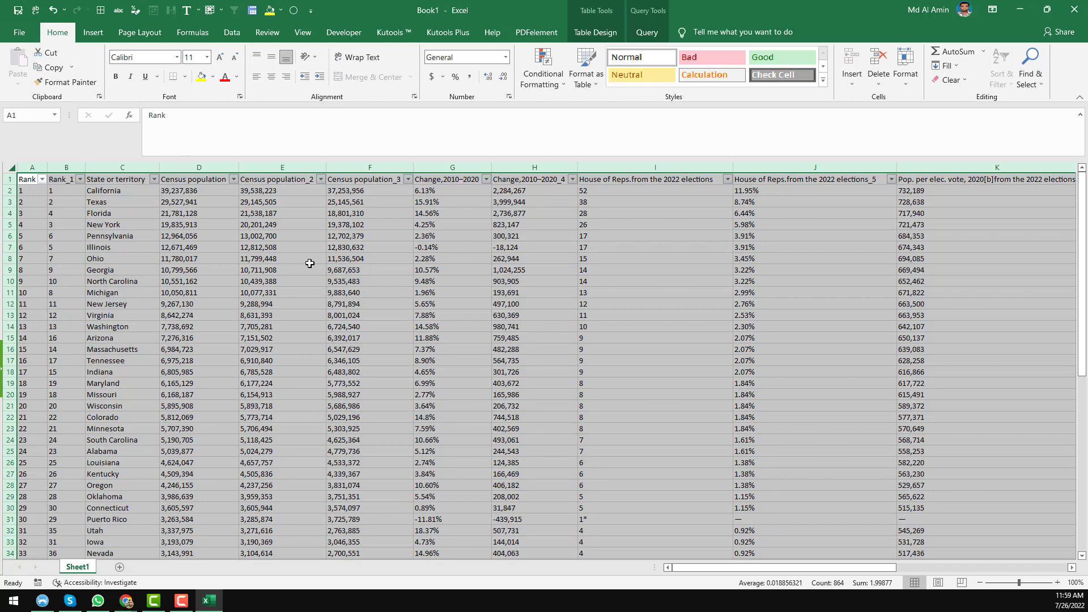
pyautogui.click(100, 12)
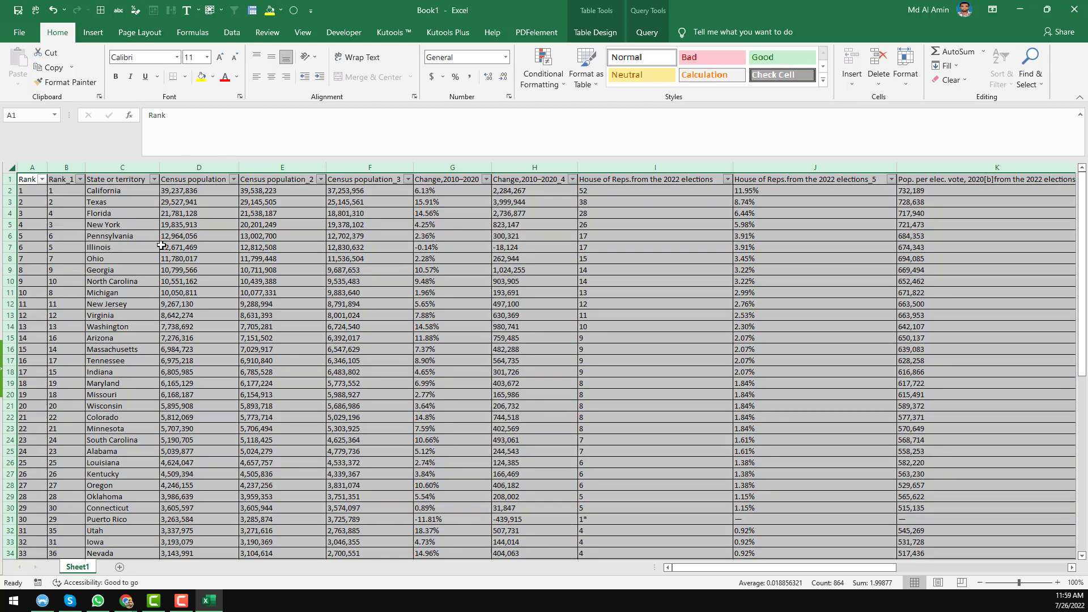
pyautogui.hotkey('ctrl', 's')
pyautogui.click(627, 373)
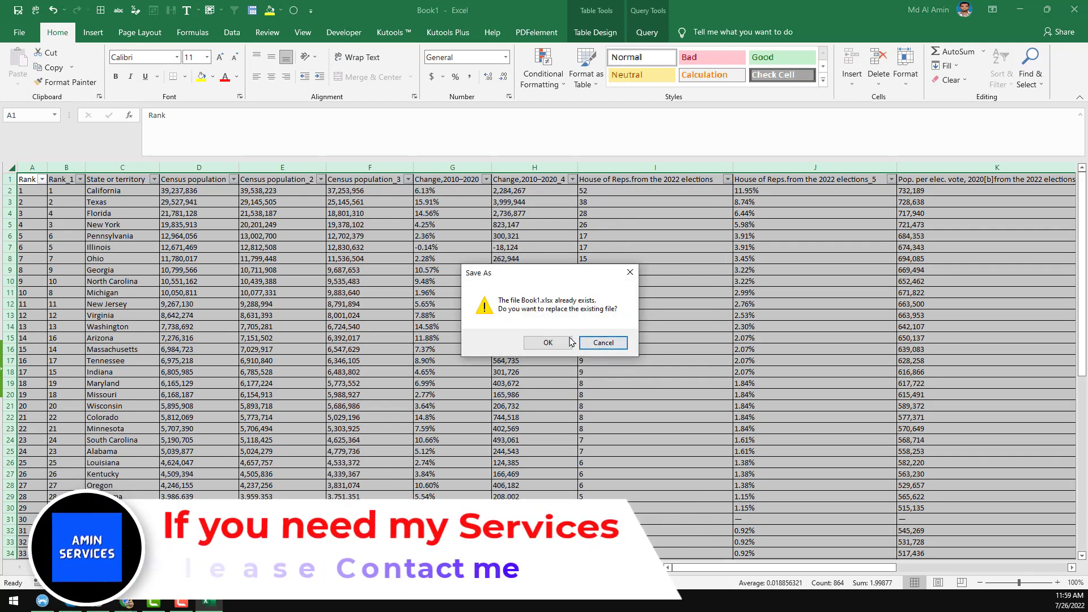
# Overwrite Book1.xlsx and give every column the same width.
pyautogui.click(569, 340)
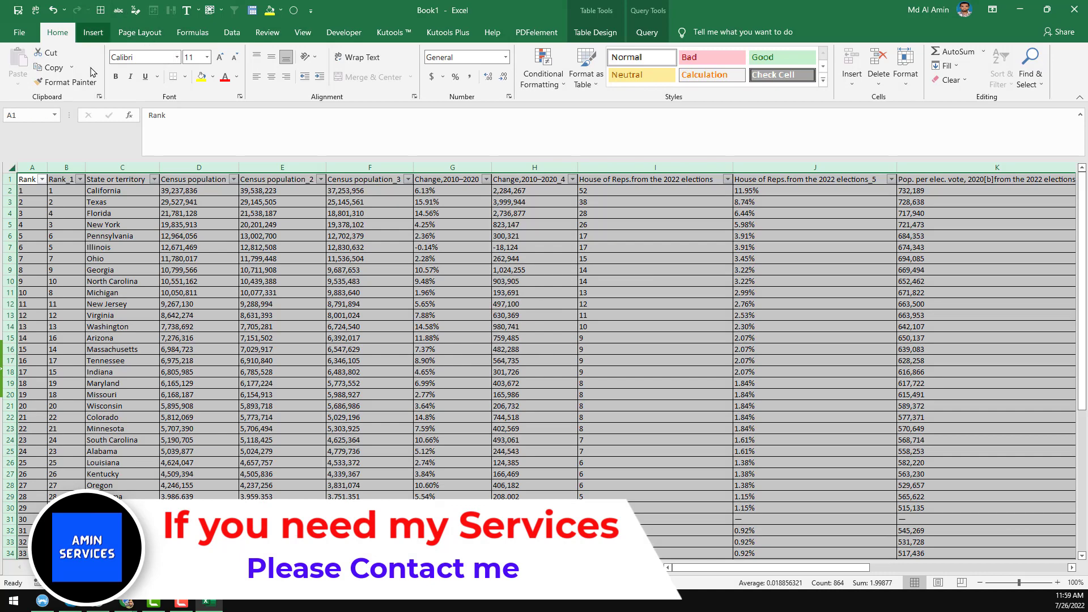
pyautogui.moveTo(48, 167); pyautogui.dragTo(57, 167)
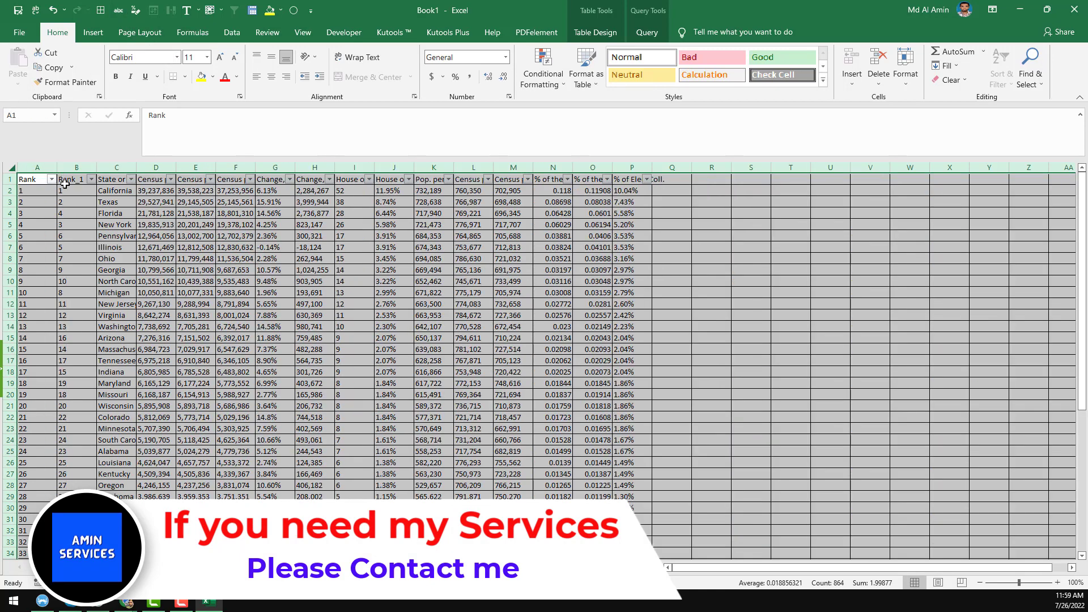
pyautogui.click(195, 216)
pyautogui.scroll(-17, 168, 247)
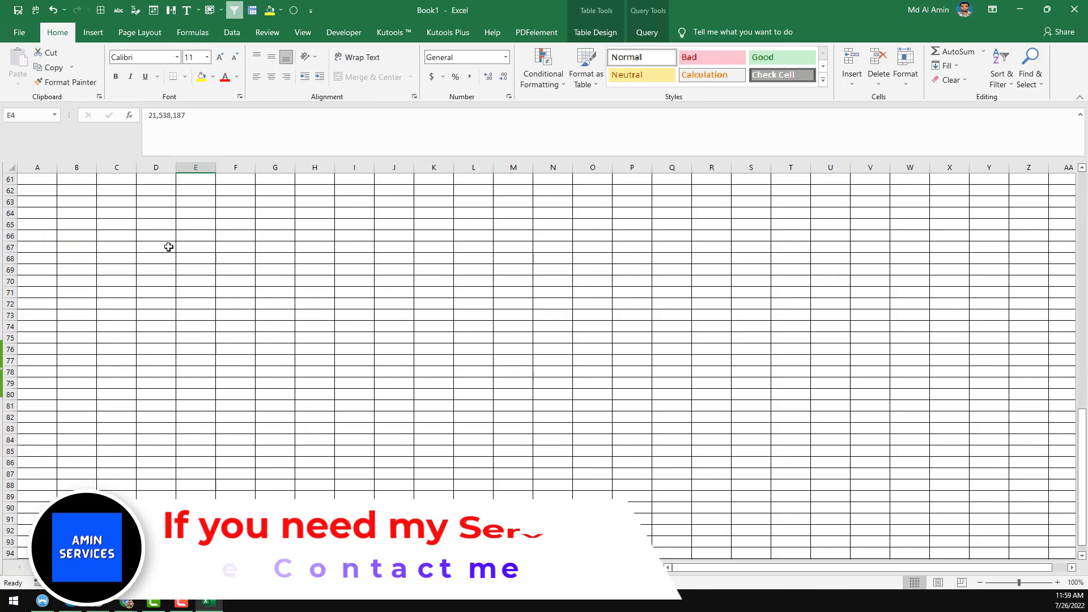
pyautogui.scroll(2, 269, 310)
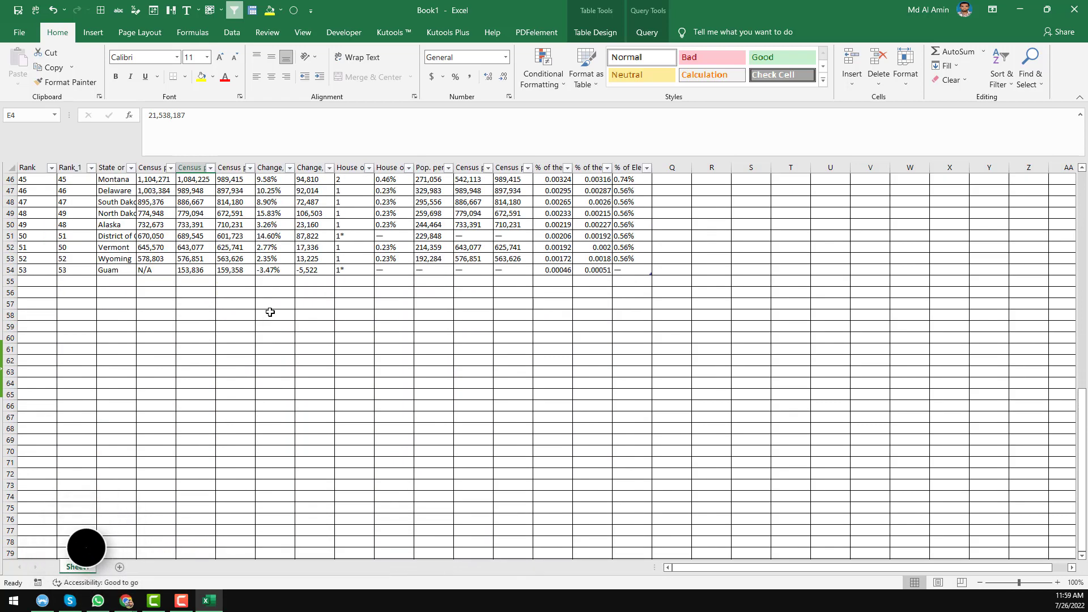
# Delete the Guam row (row 54) and return to the Wikipedia state list in Chrome.
pyautogui.click(12, 270)
pyautogui.hotkey('ctrl', '-')
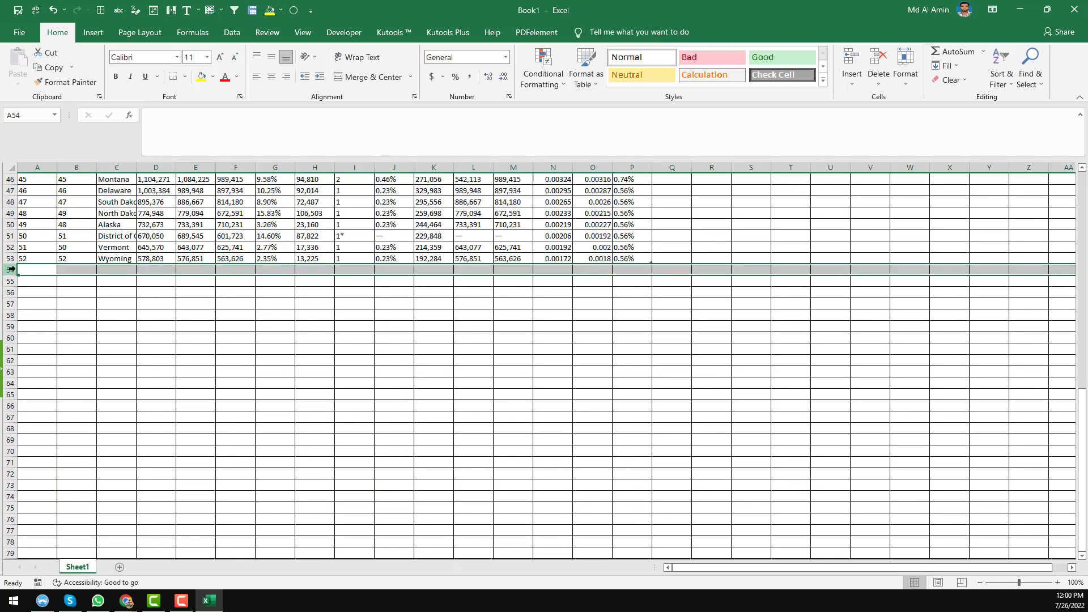
pyautogui.scroll(15, 194, 337)
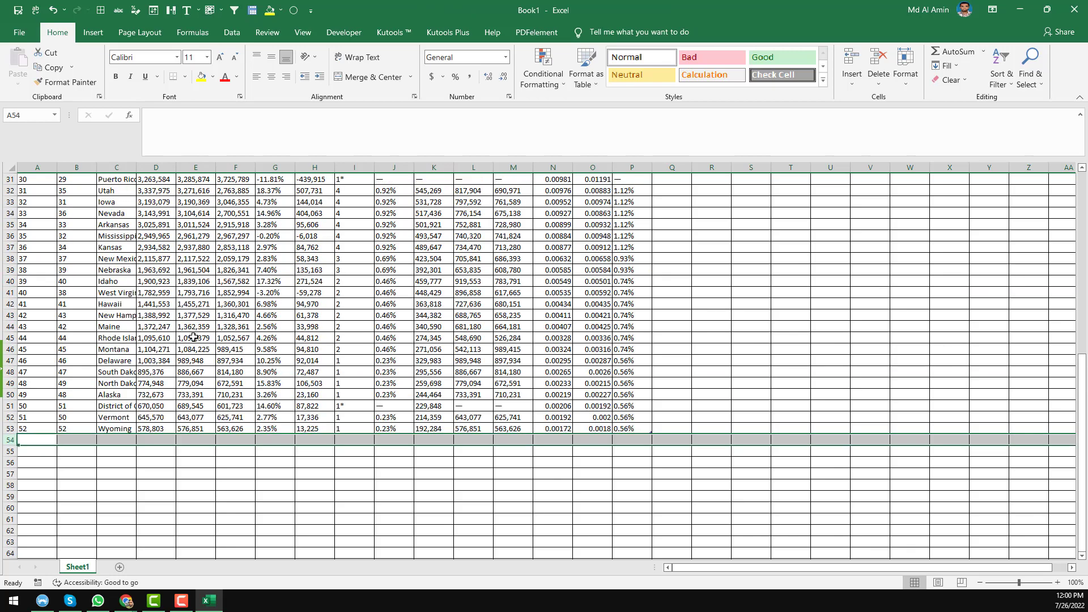
pyautogui.click(126, 601)
pyautogui.click(65, 544)
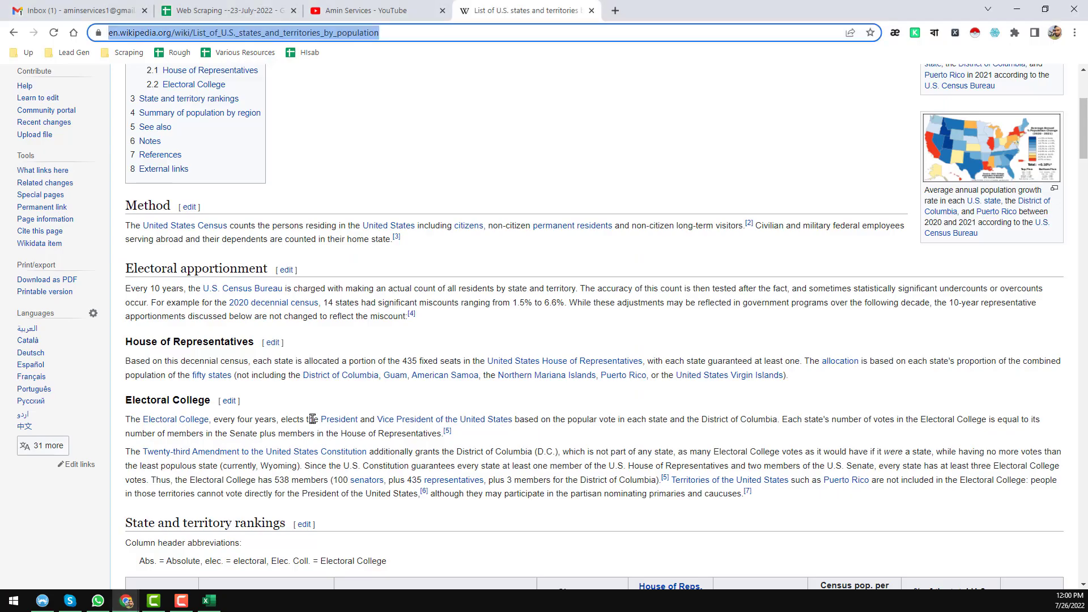
# Review the Wikipedia state rankings table, then move to the YouTube channel videos tab.
pyautogui.scroll(-20, 352, 357)
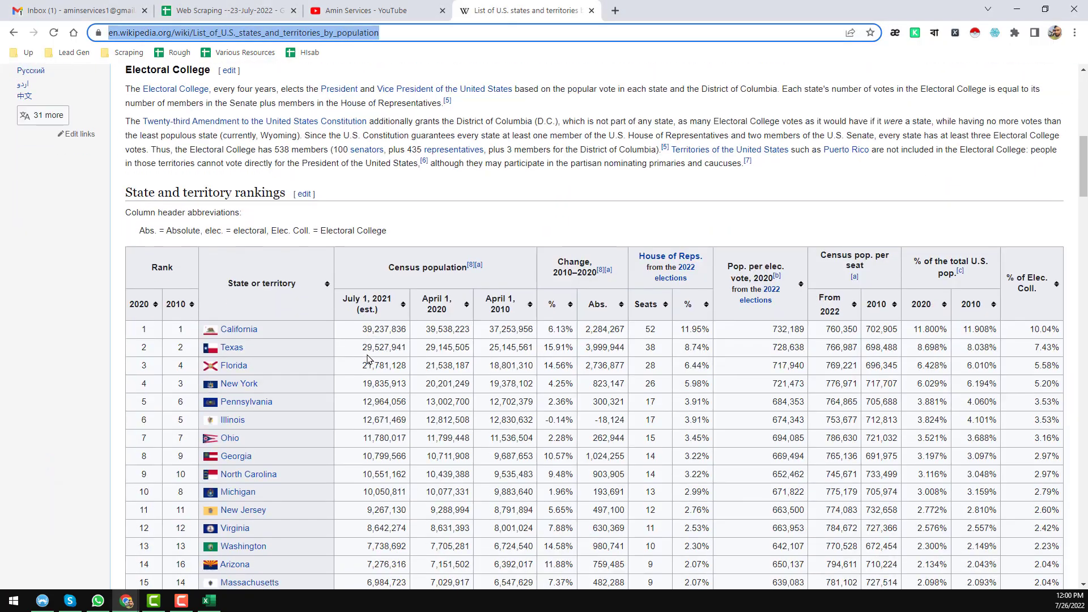
pyautogui.scroll(-11, 367, 359)
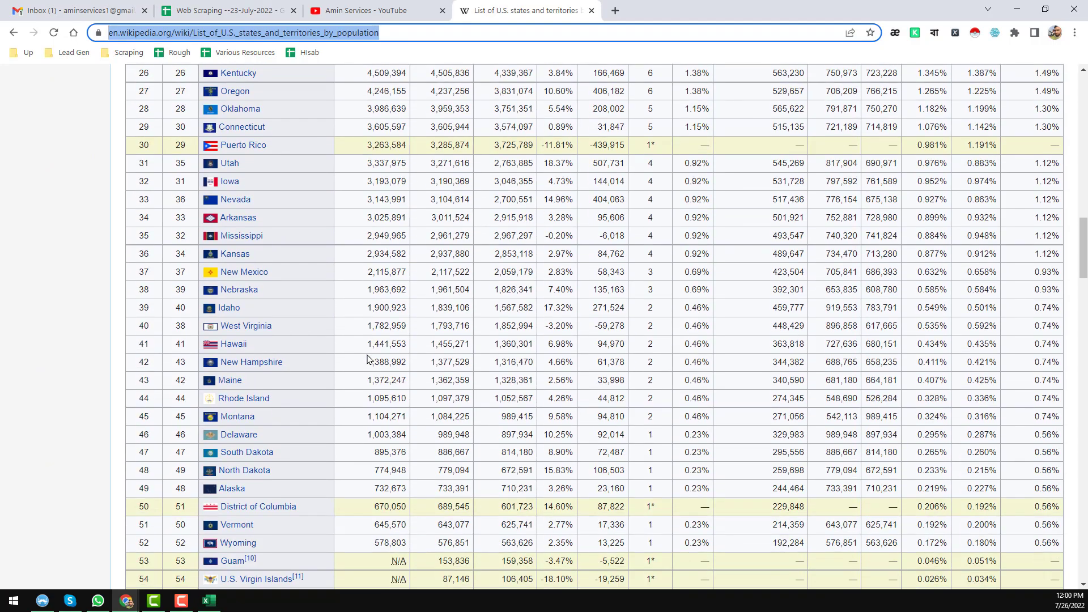
pyautogui.scroll(18, 387, 332)
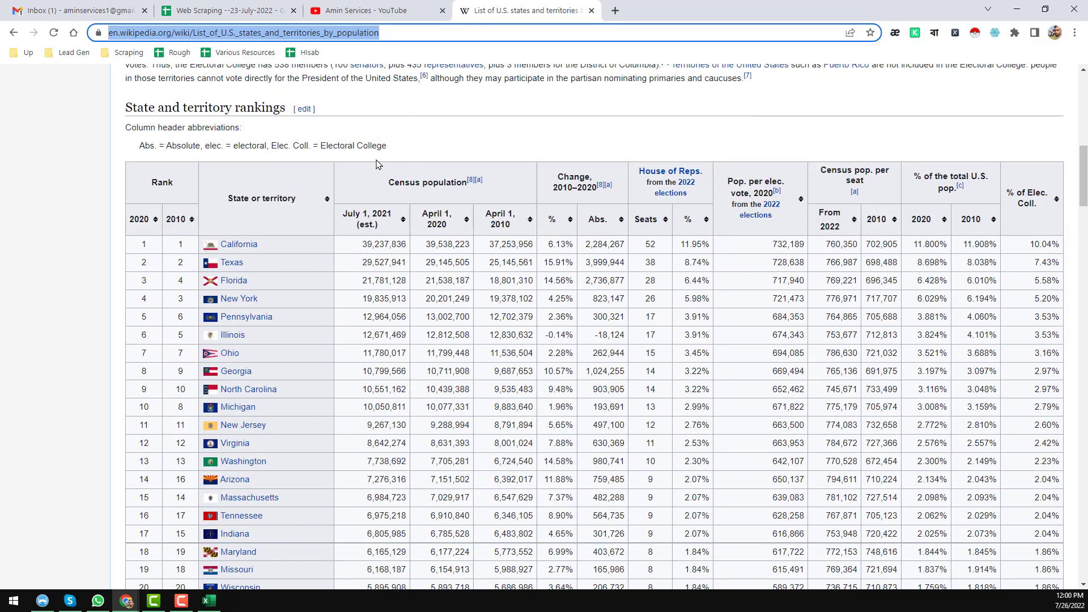
pyautogui.click(391, 10)
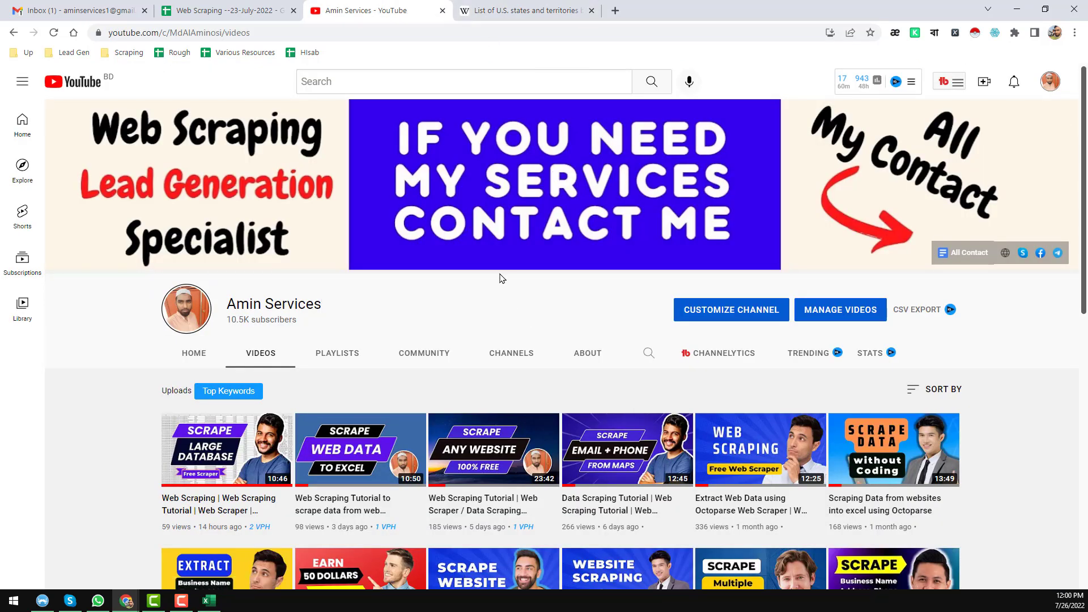